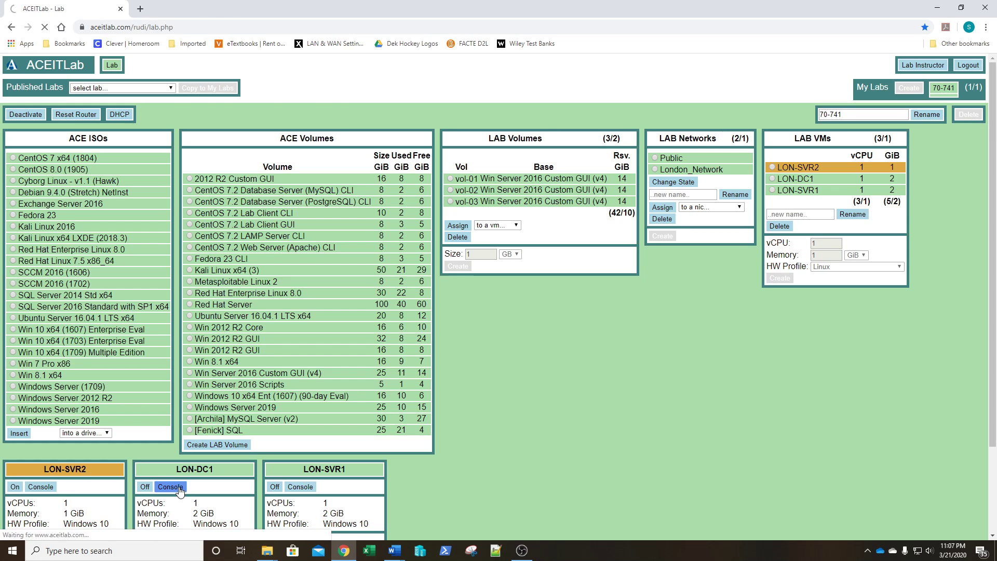
Open the LON-DC1 virtual machine's console from the 70-741 lab page
{"action": "left_click", "coordinate": [170, 487]}
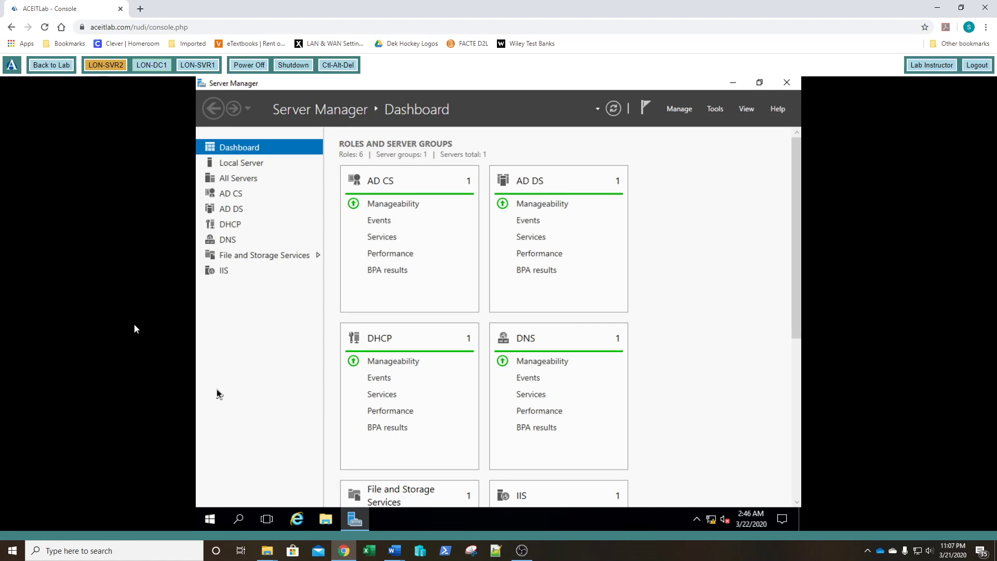
Restart the DHCP Server service on lon-dc1.adatum.com from the DHCP console
{"action": "left_click", "coordinate": [714, 110]}
{"action": "left_click", "coordinate": [629, 256]}
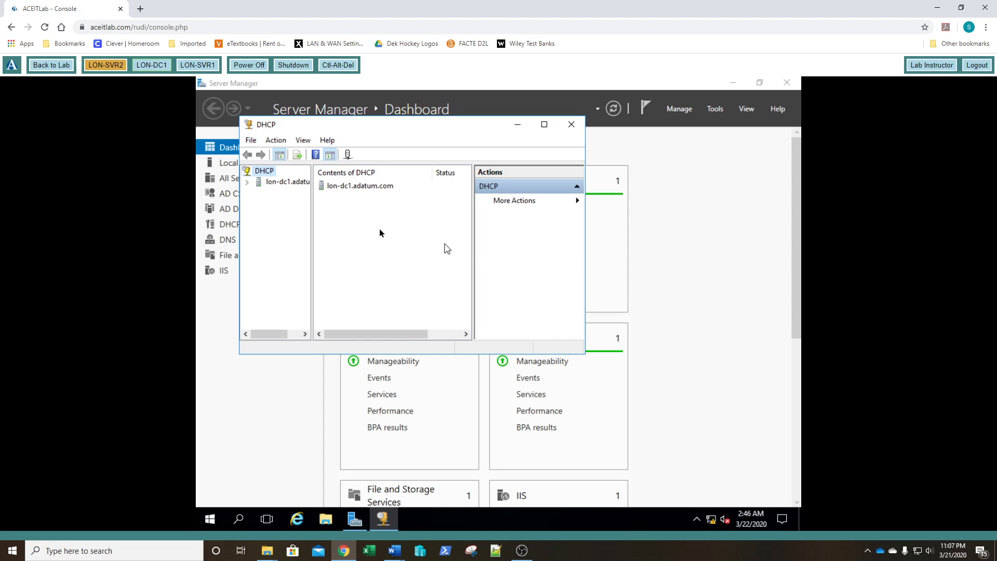
{"action": "double_click", "coordinate": [281, 183]}
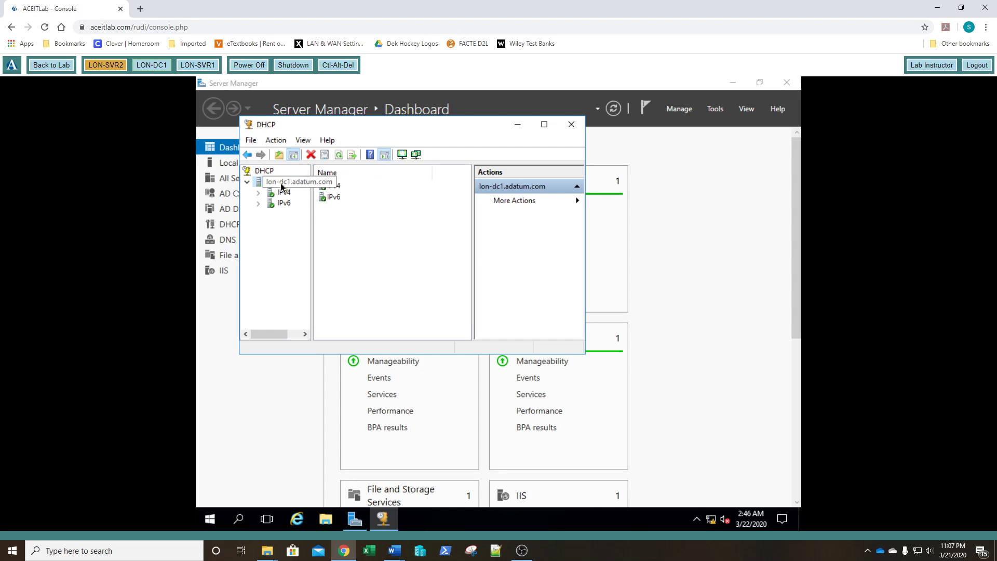
{"action": "right_click", "coordinate": [282, 186]}
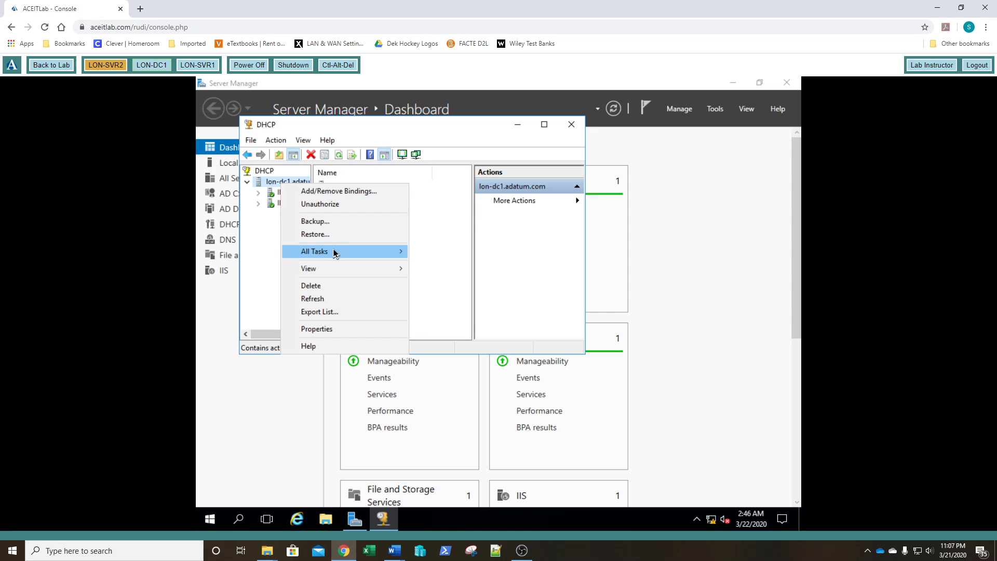
{"action": "mouse_move", "coordinate": [334, 253]}
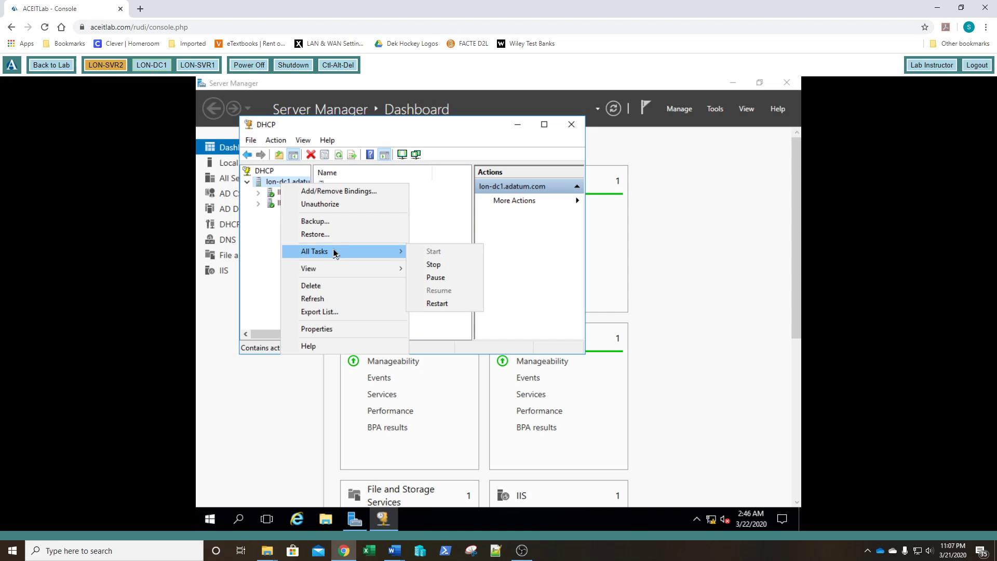
{"action": "left_click", "coordinate": [433, 304]}
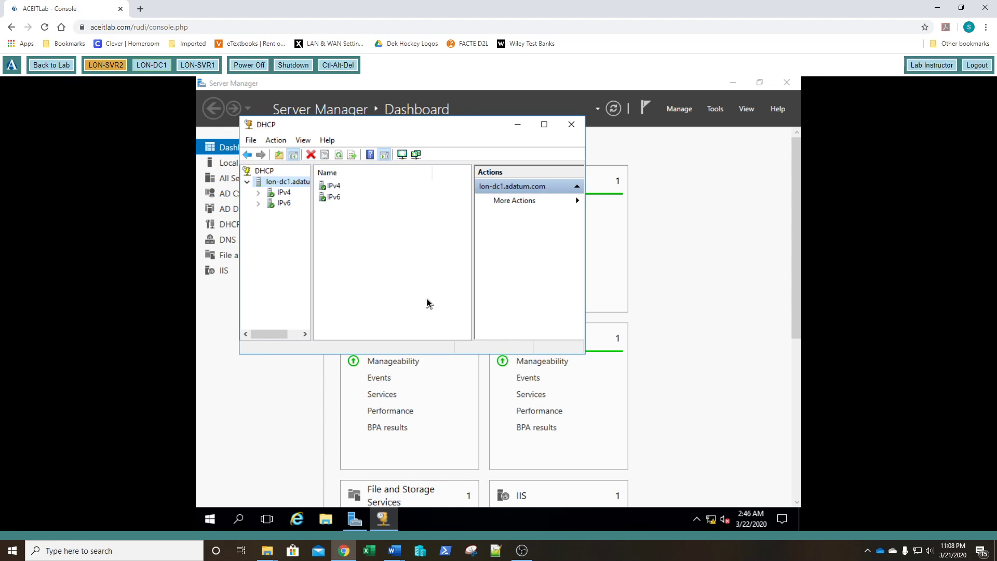
Expand IPv4 to list the 172.16.0.0 scope, then switch to LON-SVR1's console
{"action": "double_click", "coordinate": [285, 193]}
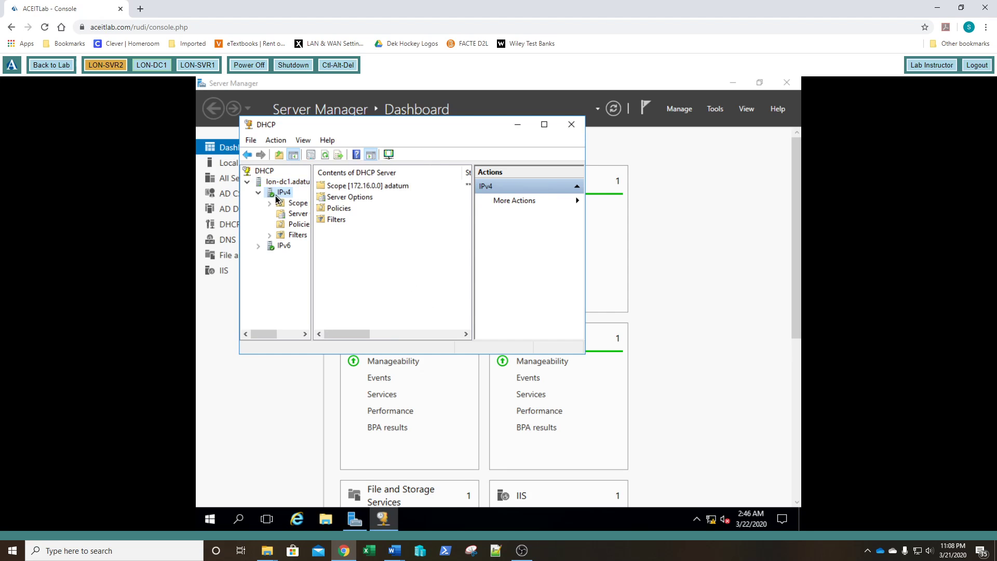
{"action": "double_click", "coordinate": [297, 203]}
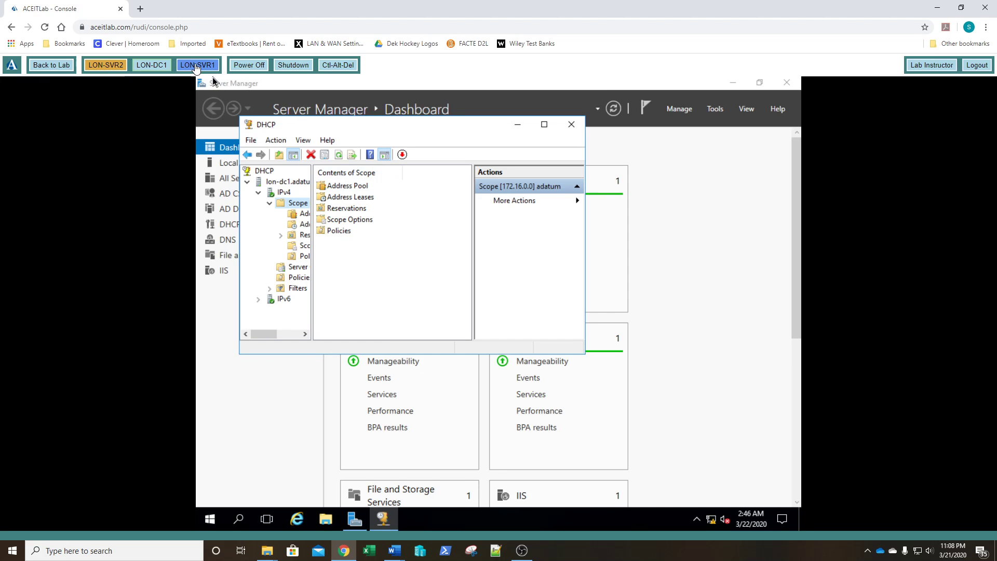
{"action": "left_click", "coordinate": [197, 66]}
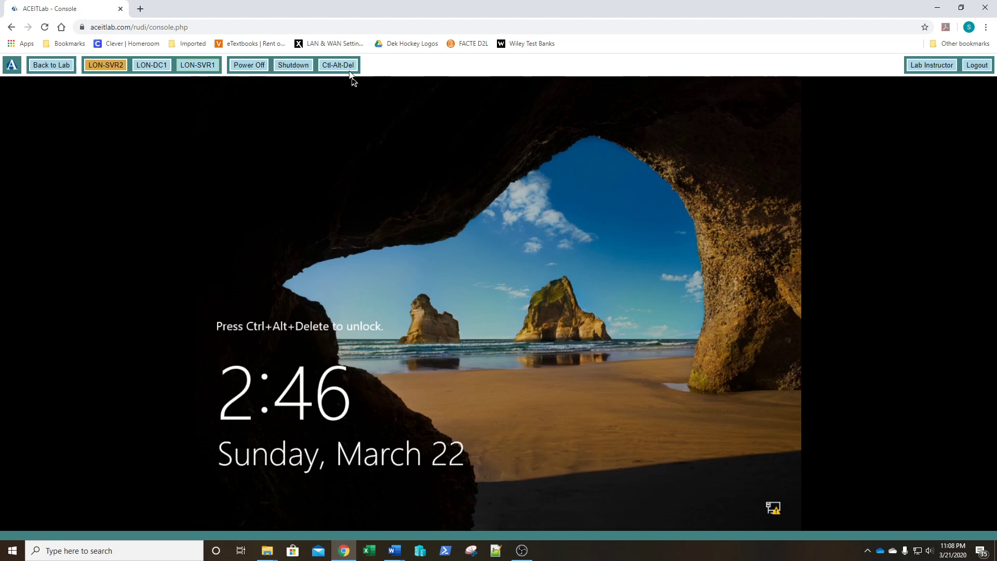
Sign in to LON-SVR1 with the domain administrator password
{"action": "left_click", "coordinate": [349, 70]}
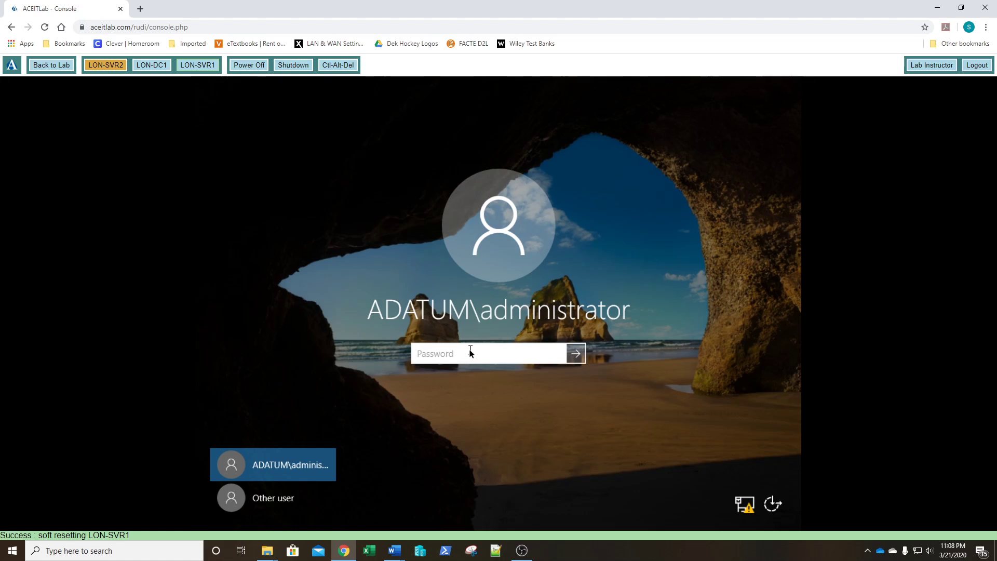
{"action": "type", "text": "Pa$$w0rd"}
{"action": "key", "text": "Return"}
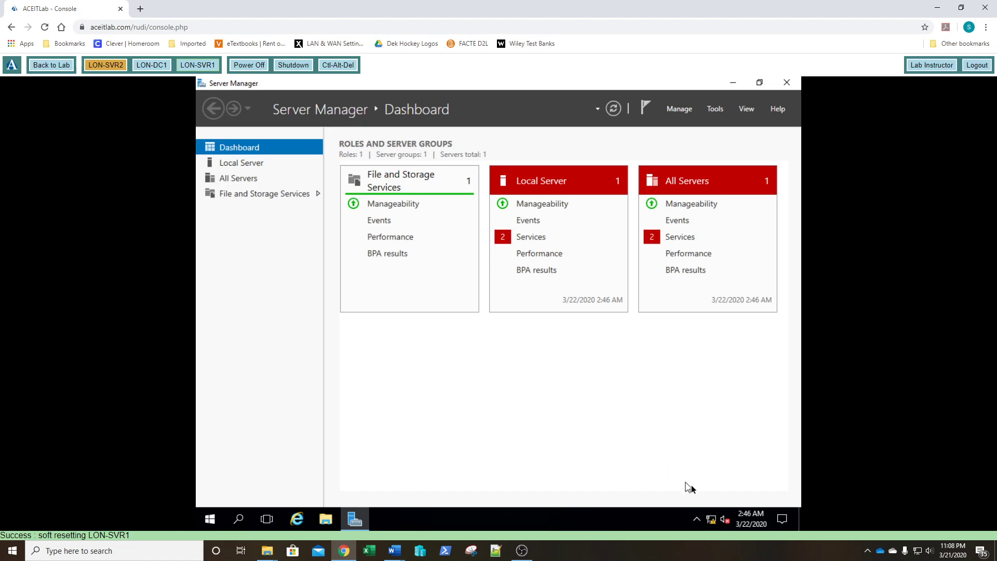
Reach LON-SVR1's adapter list through the Network and Sharing Center
{"action": "mouse_move", "coordinate": [711, 517]}
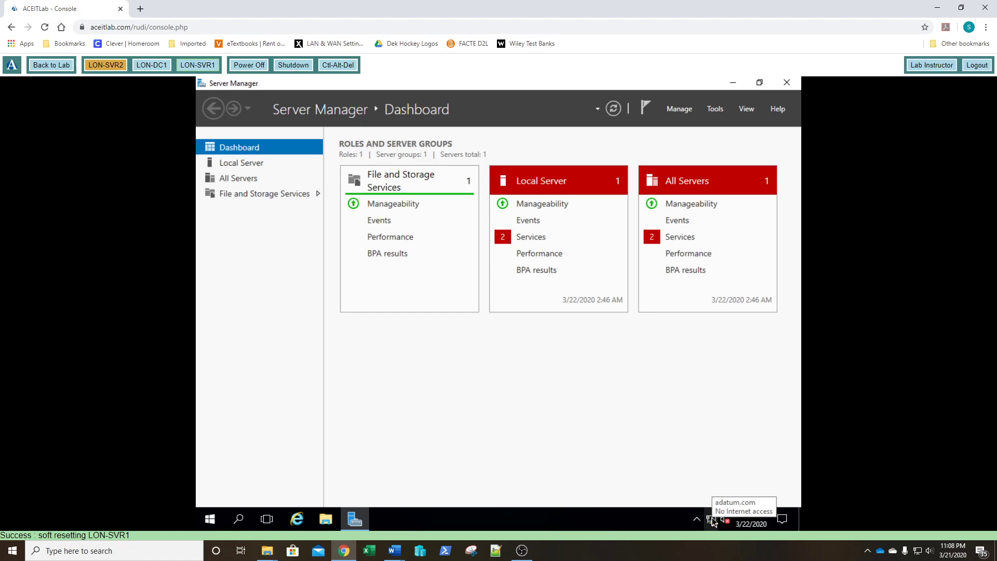
{"action": "right_click", "coordinate": [712, 520]}
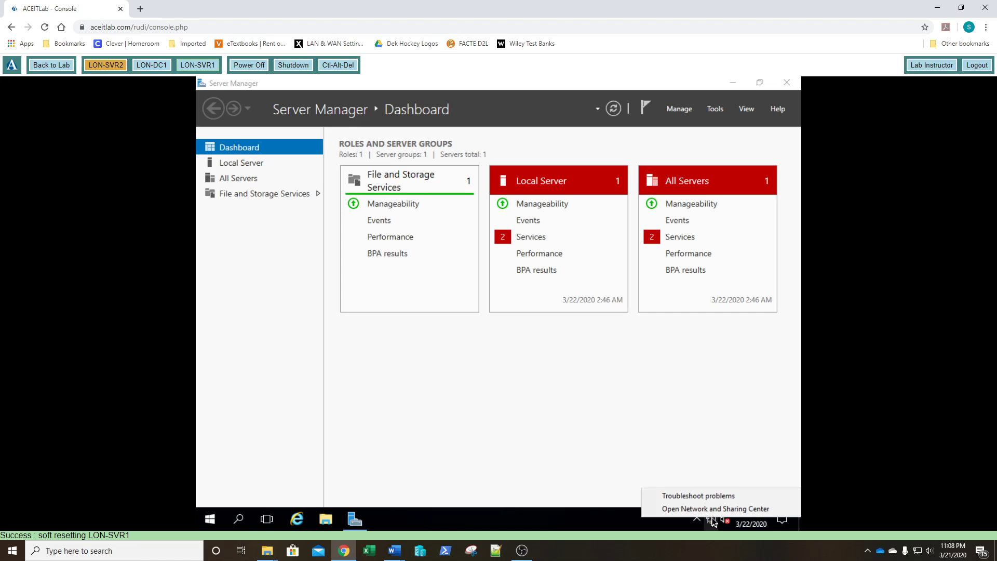
{"action": "left_click", "coordinate": [710, 511]}
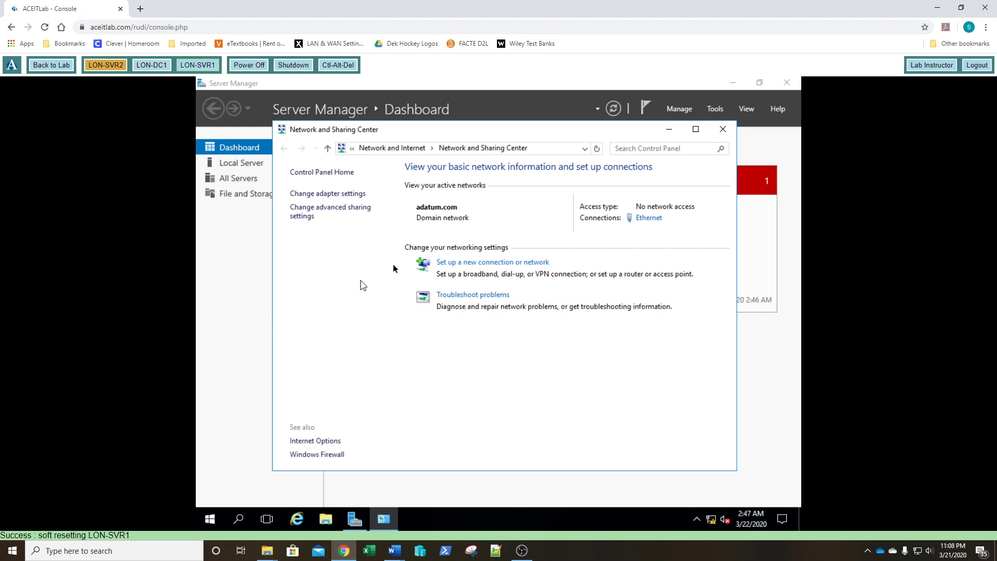
{"action": "left_click", "coordinate": [317, 195]}
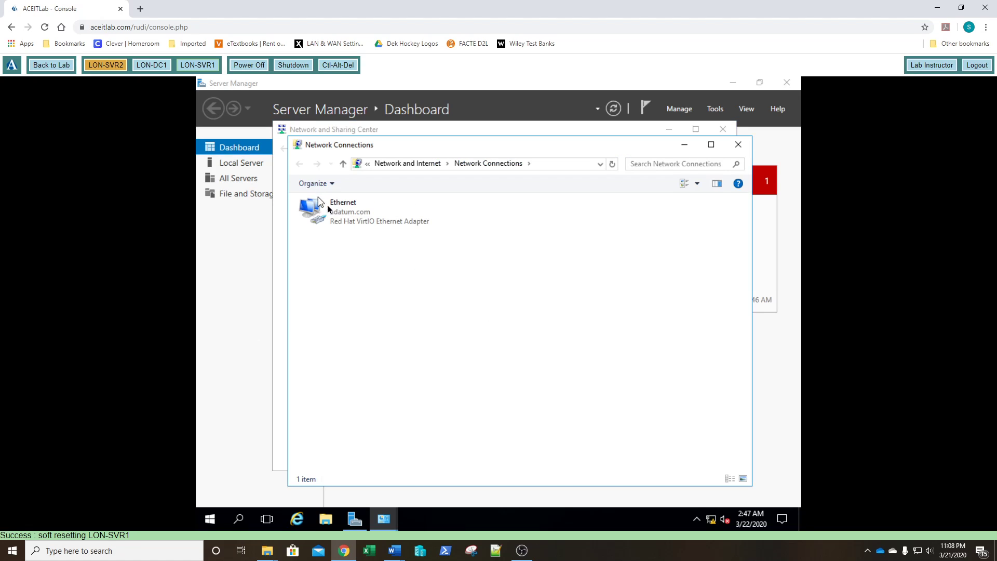
Change Ethernet IPv4 from static 172.16.0.40 to automatic IP address and DNS server
{"action": "double_click", "coordinate": [335, 213]}
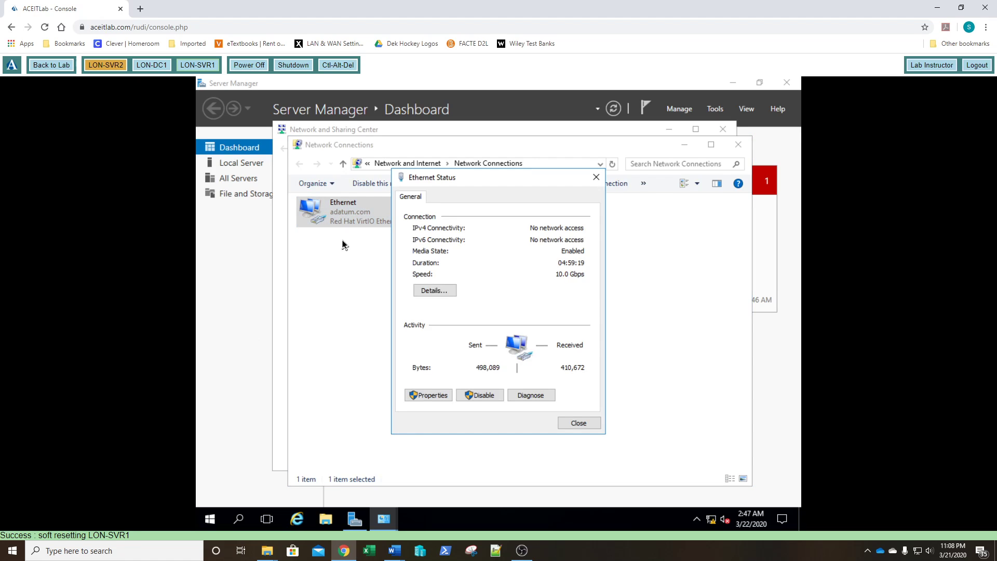
{"action": "left_click", "coordinate": [421, 396]}
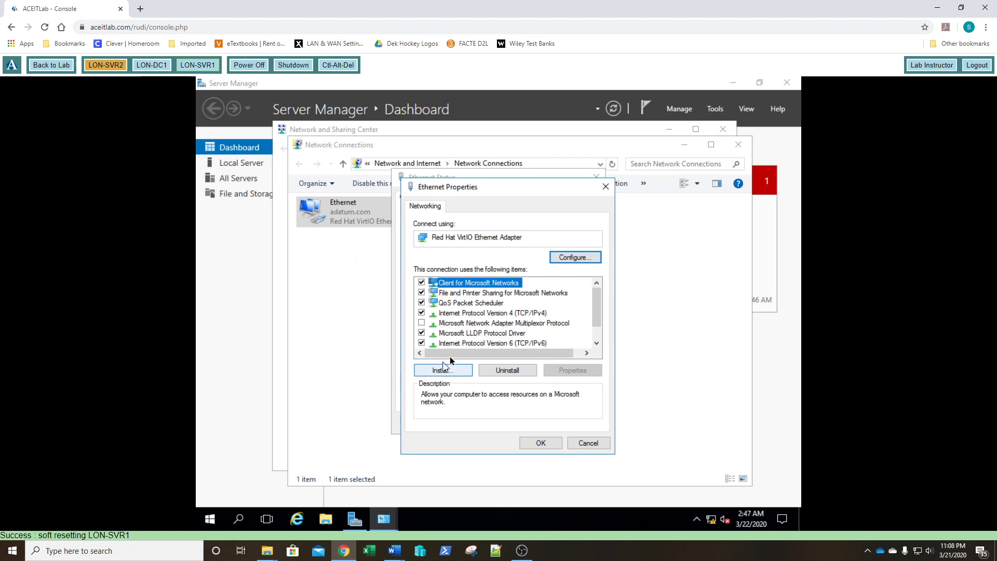
{"action": "double_click", "coordinate": [518, 312]}
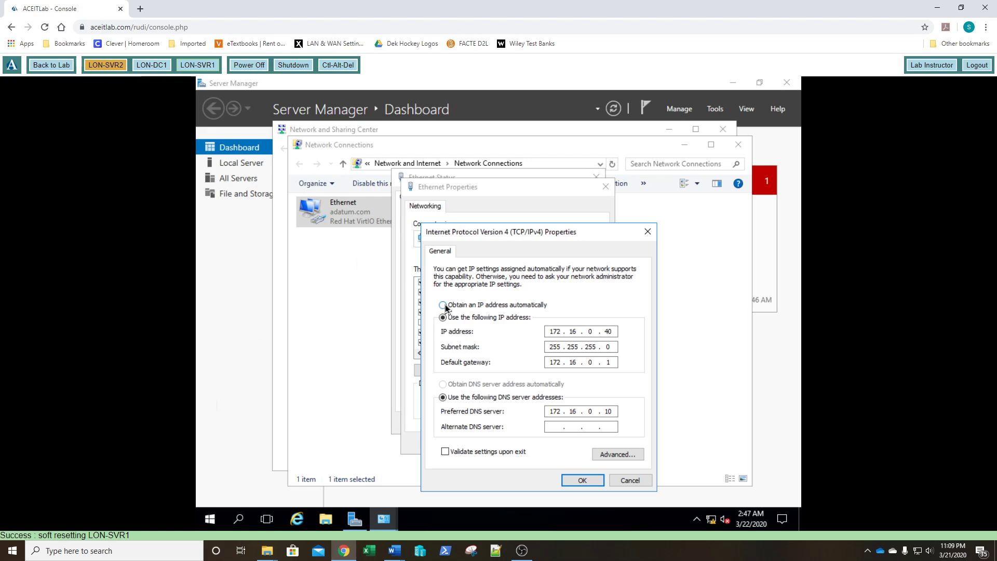
{"action": "left_click", "coordinate": [443, 305]}
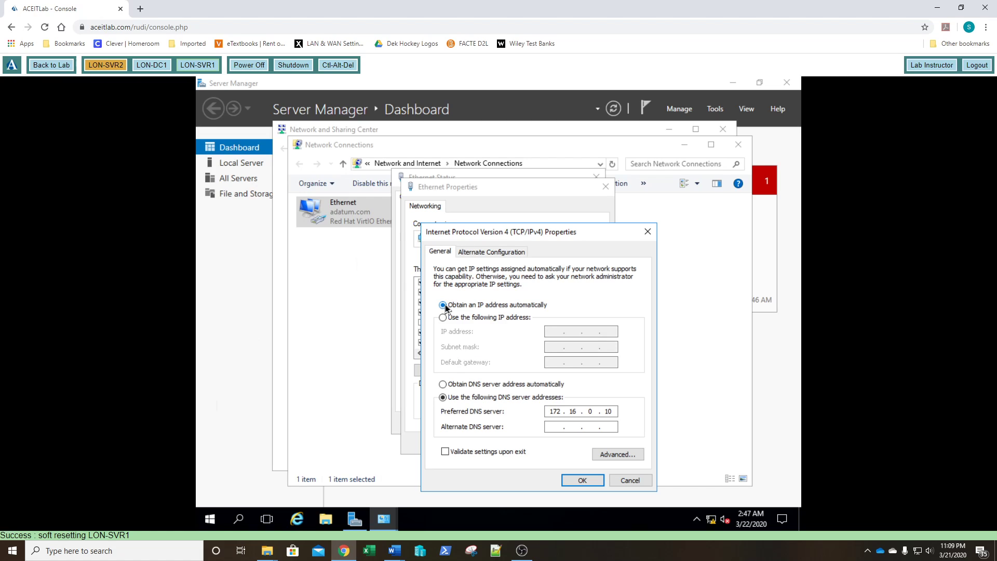
{"action": "left_click", "coordinate": [443, 384]}
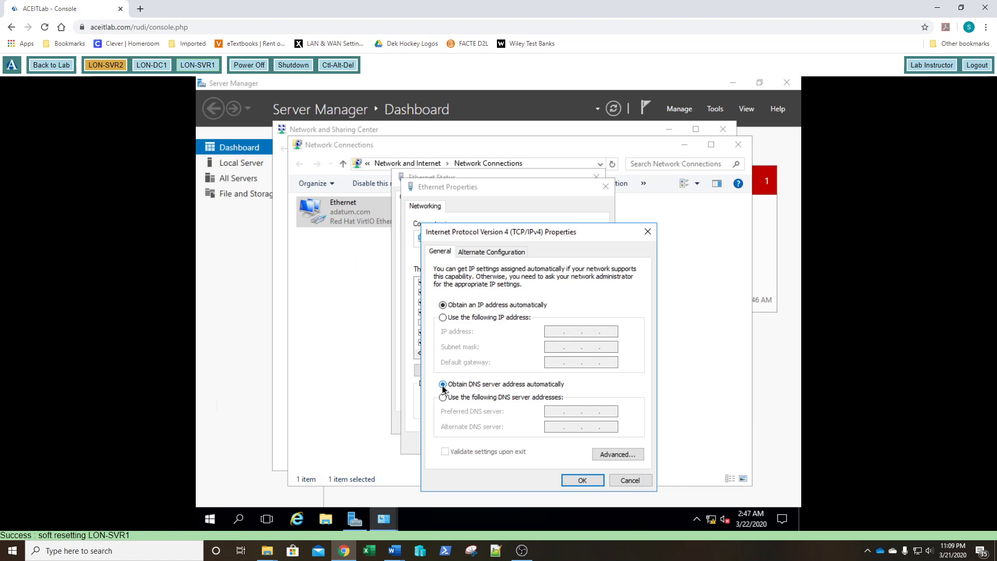
{"action": "left_click", "coordinate": [582, 481]}
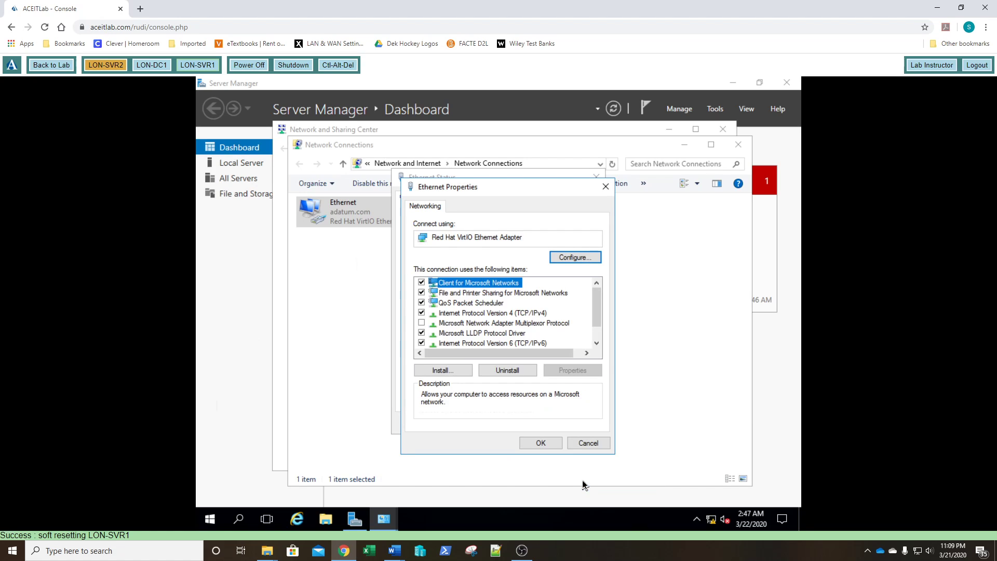
Apply the Ethernet properties and launch Command Prompt by searching cmd
{"action": "left_click", "coordinate": [540, 443]}
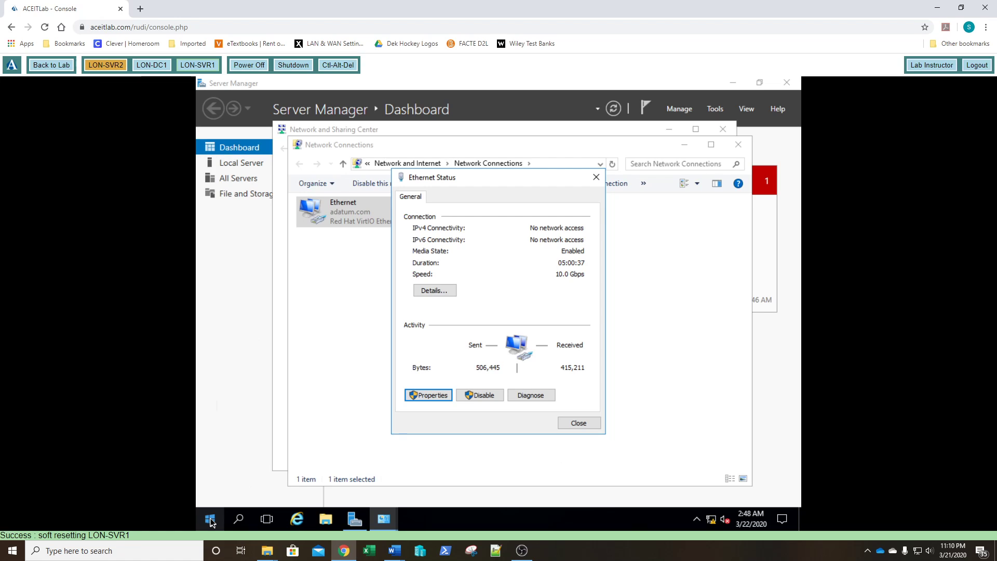
{"action": "left_click", "coordinate": [210, 520]}
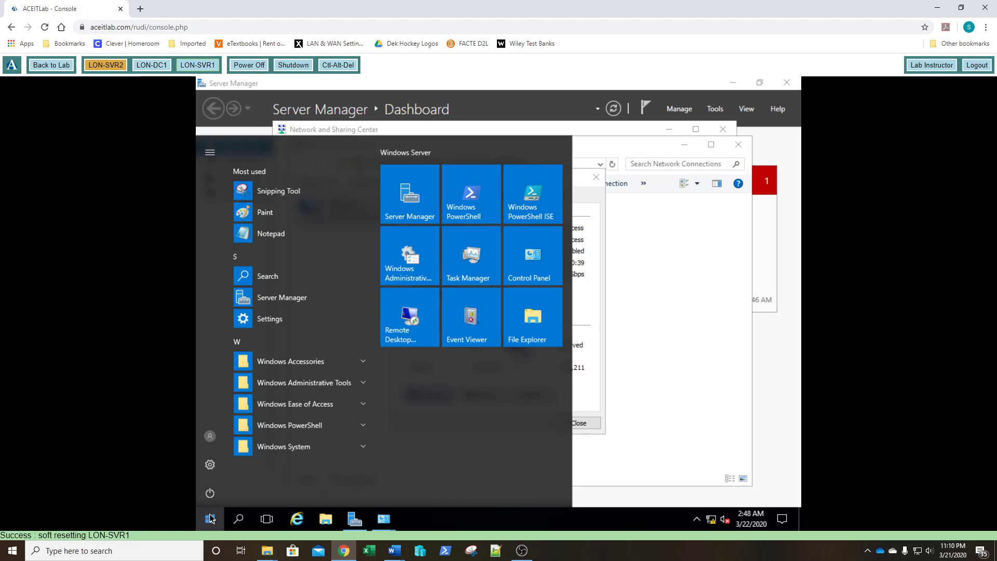
{"action": "type", "text": "cmd"}
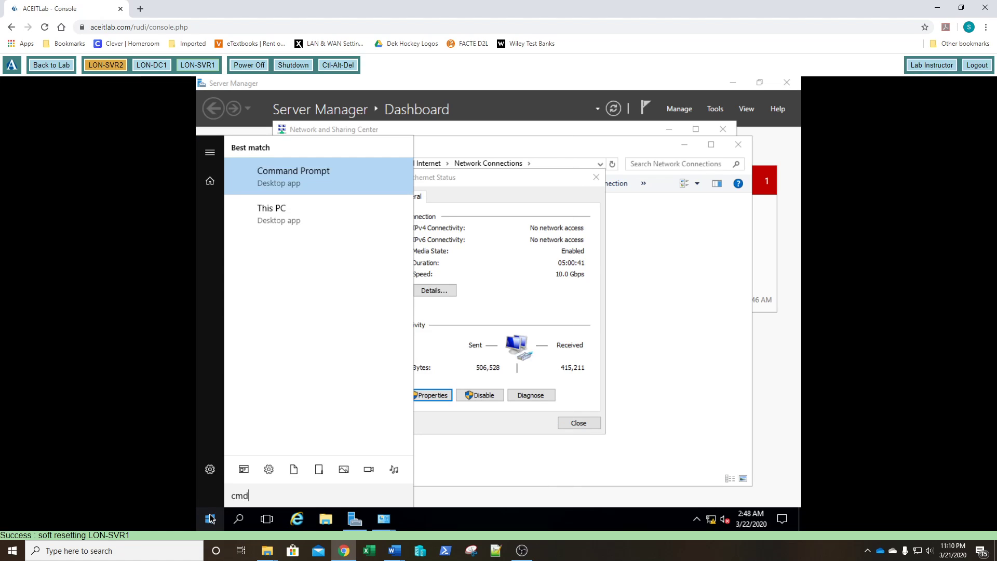
{"action": "key", "text": "Return"}
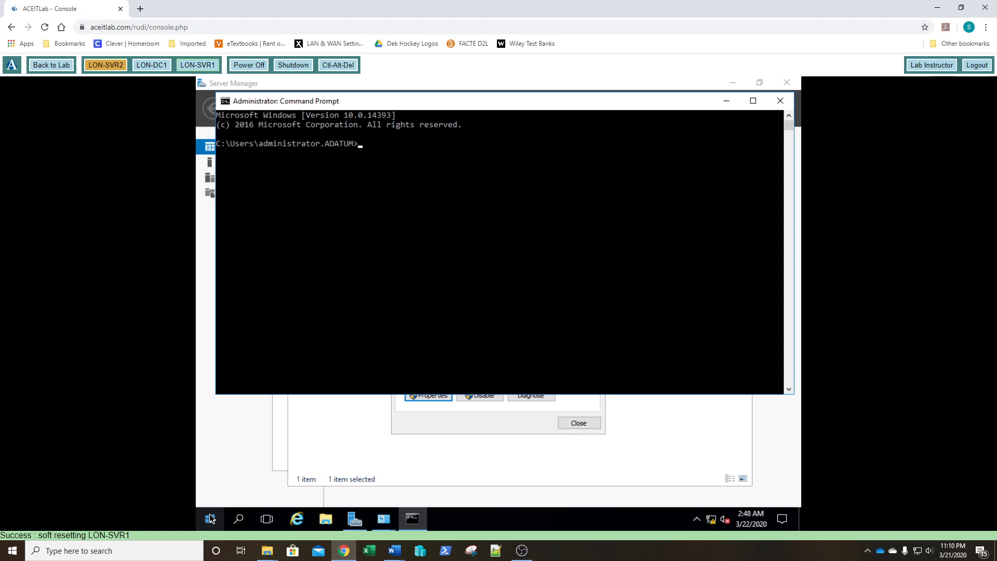
Run ipconfig to see the DHCP-leased address 172.16.0.120 and gateway 172.16.0.1
{"action": "type", "text": "ipconfig"}
{"action": "key", "text": "Return"}
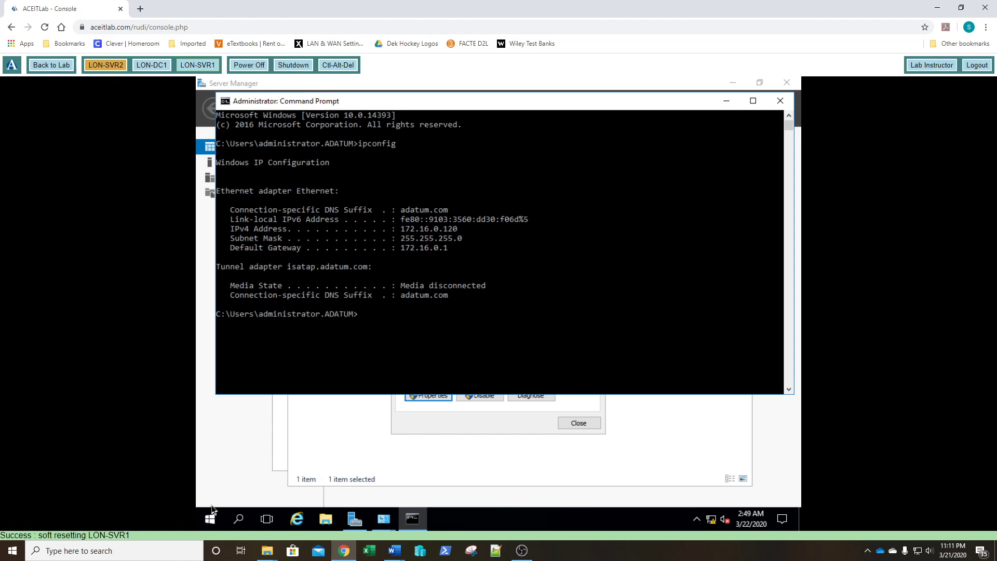
{"action": "key", "text": "Up"}
{"action": "type", "text": "/all"}
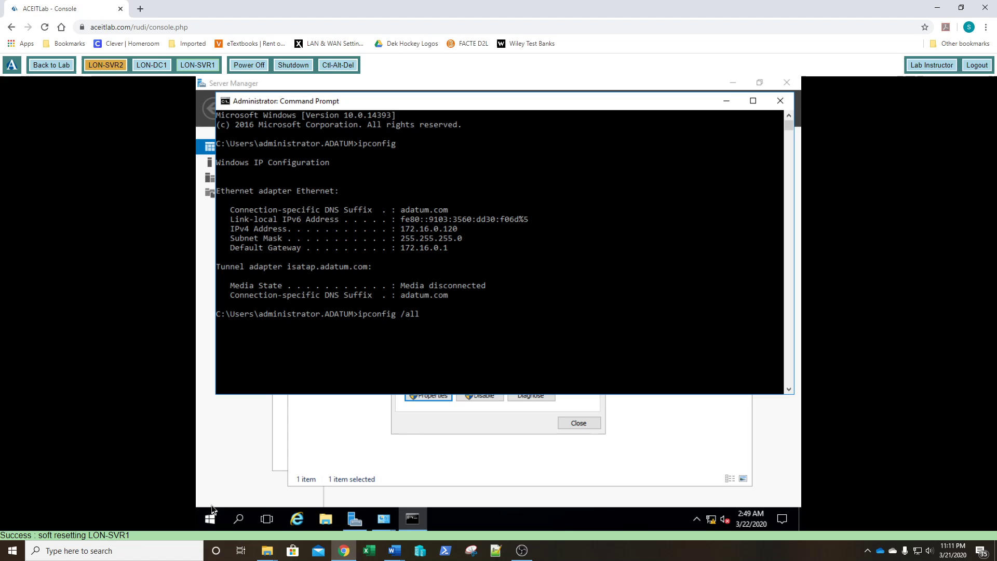
{"action": "key", "text": "Return"}
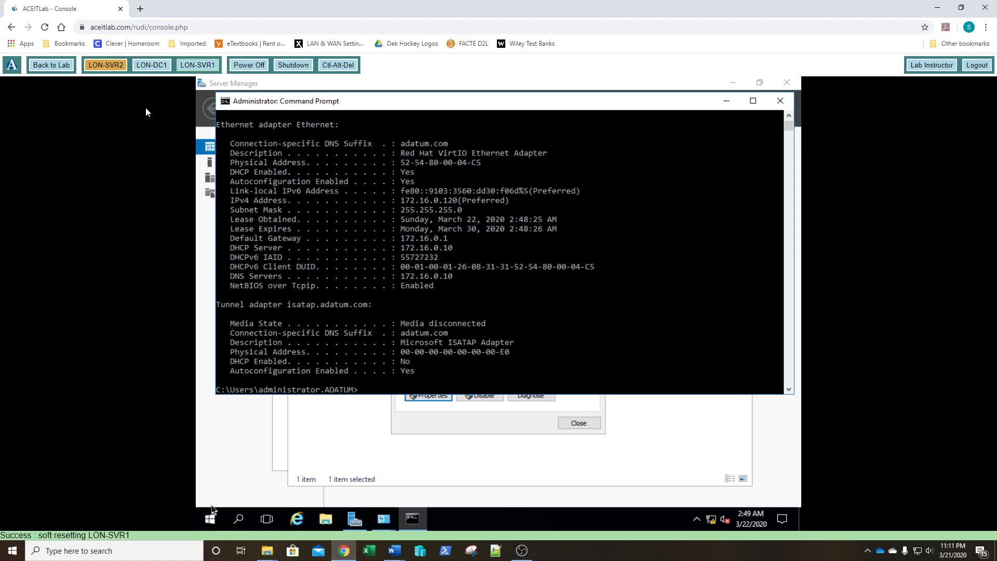
{"action": "left_click_drag", "start_coordinate": [232, 176], "coordinate": [413, 176]}
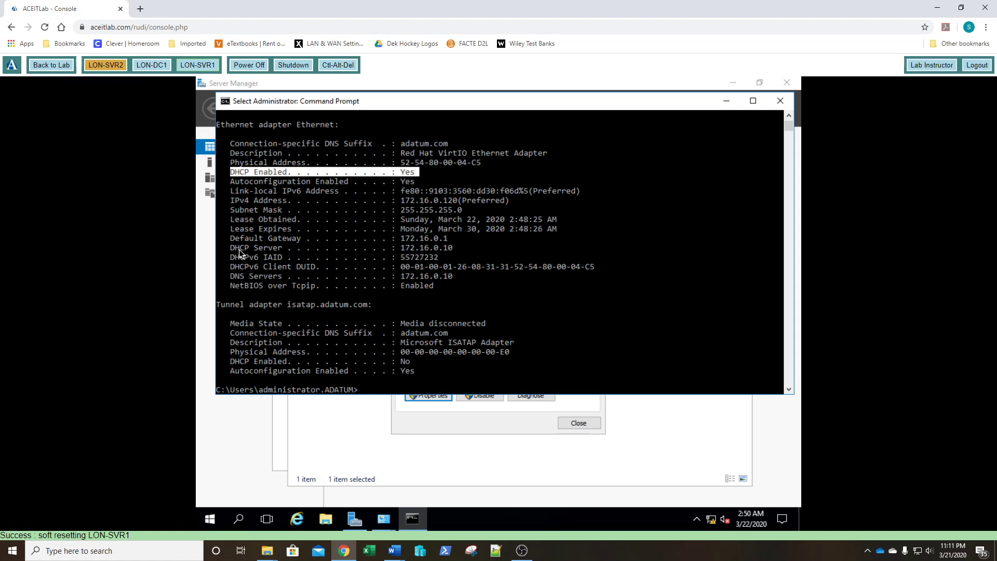
{"action": "left_click_drag", "start_coordinate": [231, 248], "coordinate": [251, 250]}
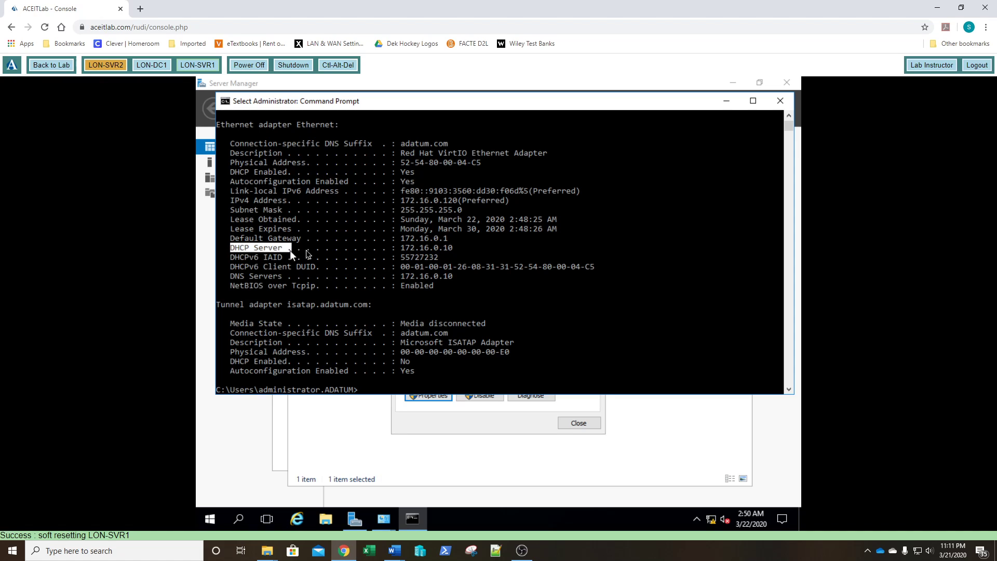
{"action": "left_click_drag", "start_coordinate": [357, 248], "coordinate": [460, 251]}
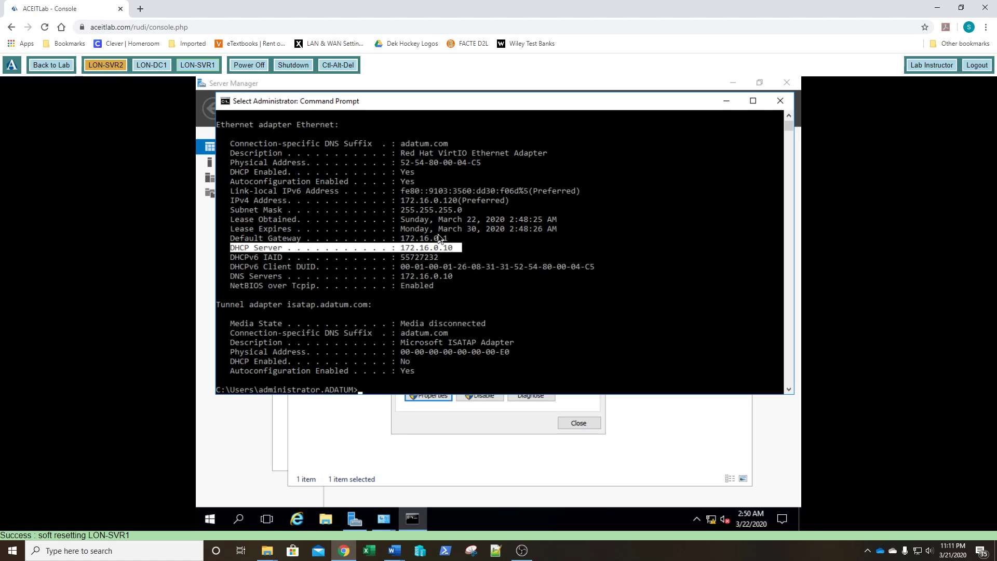
{"action": "left_click", "coordinate": [397, 250]}
{"action": "left_click", "coordinate": [478, 257]}
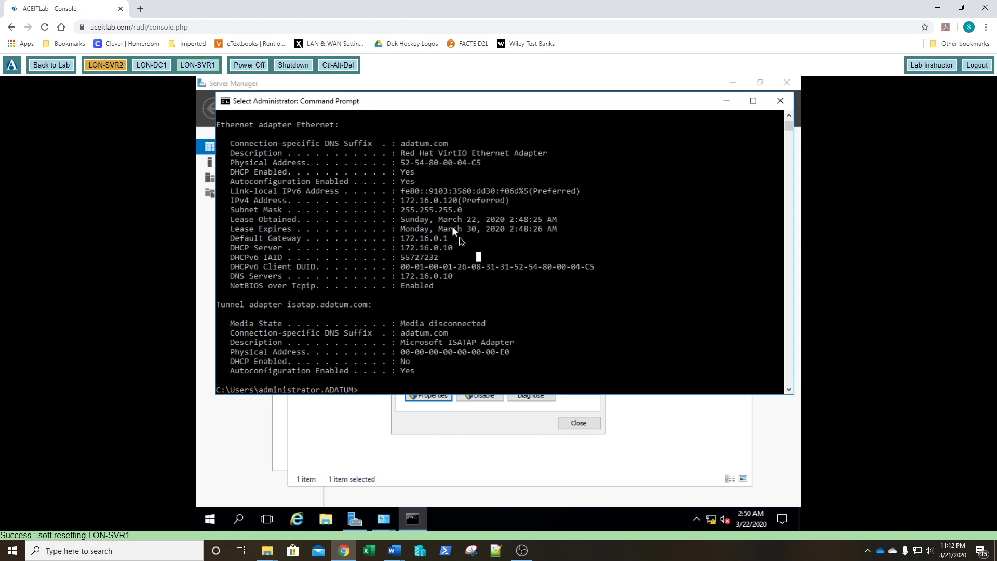
{"action": "left_click", "coordinate": [450, 238]}
Switch Ethernet IPv4 to a manual address and enter 172.16.0.160
{"action": "left_click", "coordinate": [416, 415]}
{"action": "left_click", "coordinate": [434, 392]}
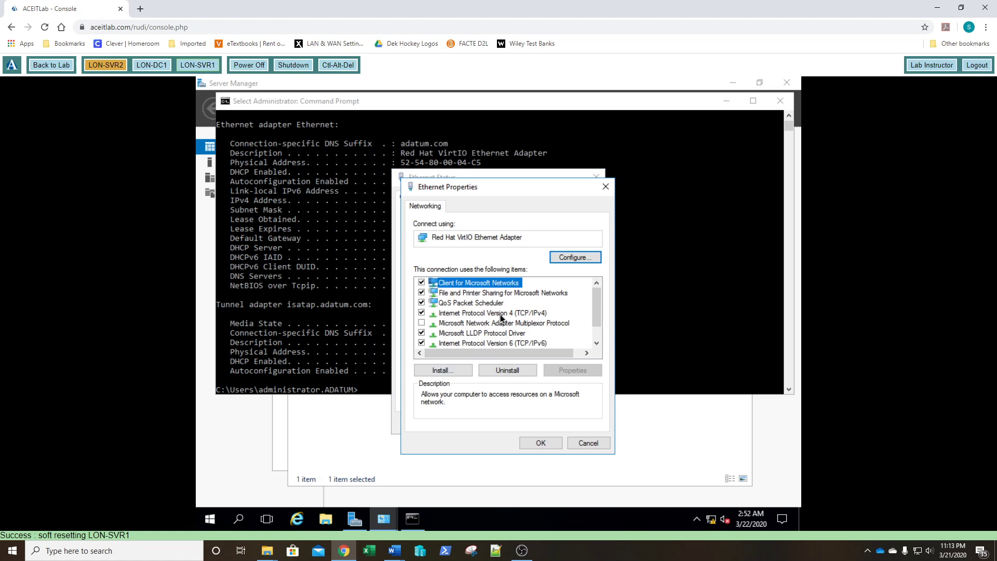
{"action": "double_click", "coordinate": [500, 313]}
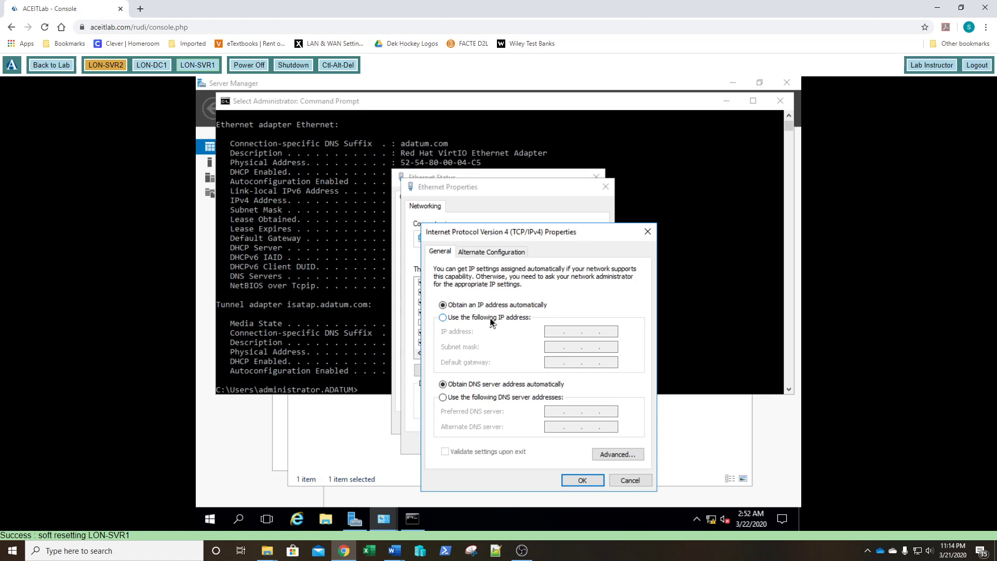
{"action": "left_click", "coordinate": [491, 318]}
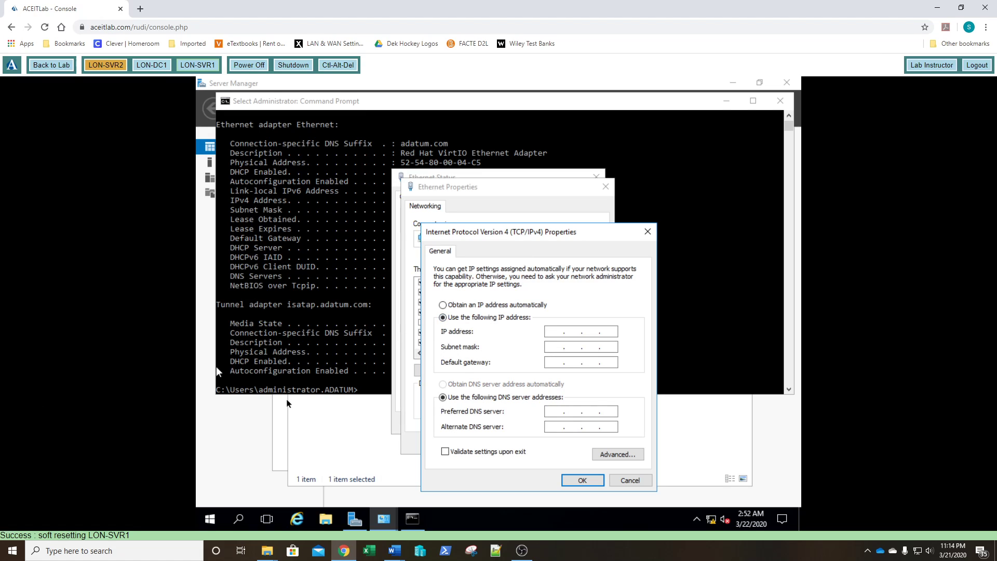
{"action": "left_click", "coordinate": [552, 334]}
{"action": "type", "text": "172 . 16 . 0 . 160"}
Enter mask 255.255.255.0, gateway 172.16.0.1 and DNS 172.16.0.10, then apply
{"action": "key", "text": "Tab"}
{"action": "key", "text": "period"}
{"action": "type", "text": "255 . 255 . 255 . 0"}
{"action": "key", "text": "Tab"}
{"action": "type", "text": "172 . 16 . 0 . 01"}
{"action": "left_click", "coordinate": [548, 410]}
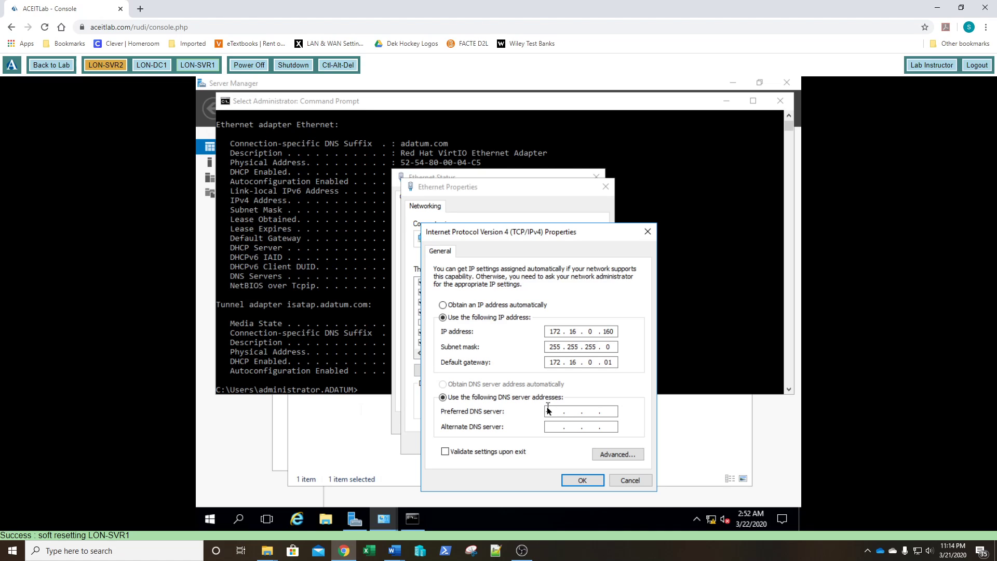
{"action": "type", "text": "172 . 16 . 0 . 10"}
{"action": "key", "text": "Return"}
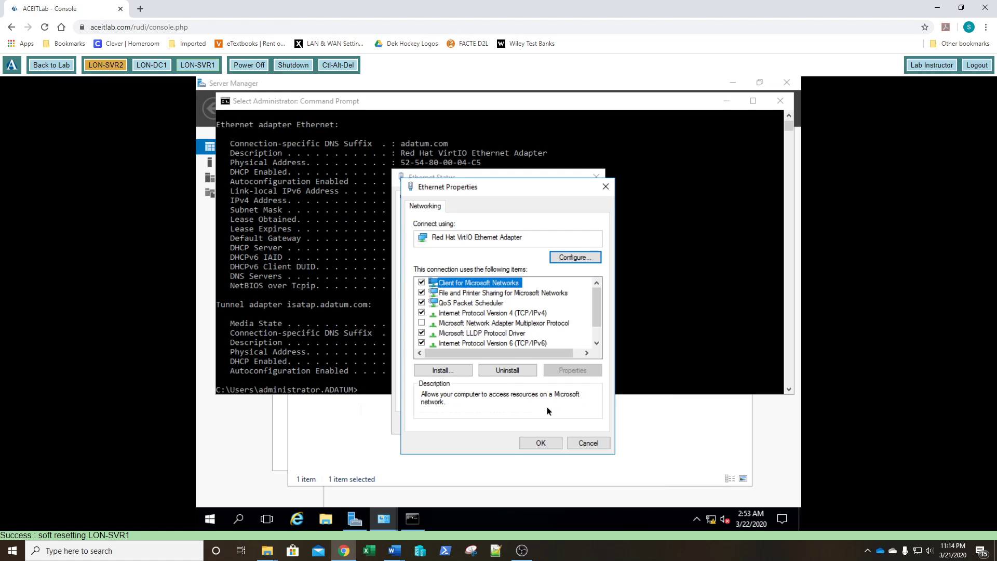
{"action": "left_click", "coordinate": [540, 443]}
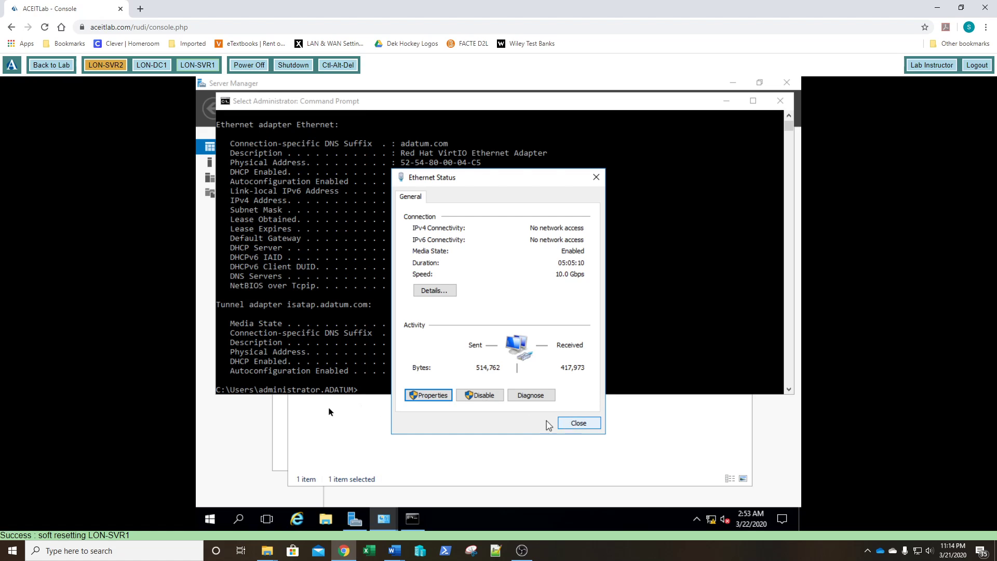
Close Ethernet Status and rerun ipconfig to confirm the adapter at 172.16.0.160
{"action": "left_click", "coordinate": [576, 423]}
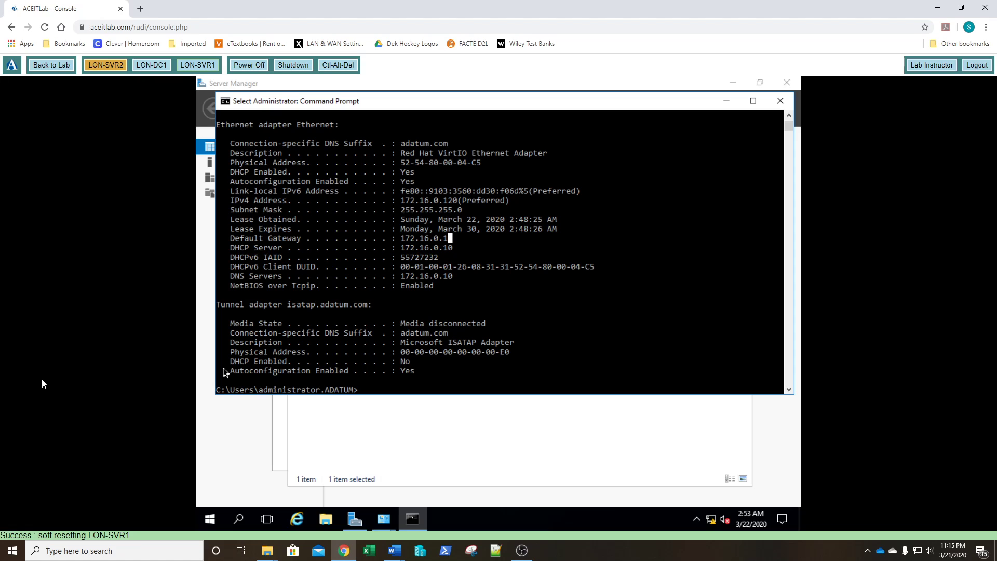
{"action": "key", "text": "Escape"}
{"action": "key", "text": "Up"}
{"action": "key", "text": "Up"}
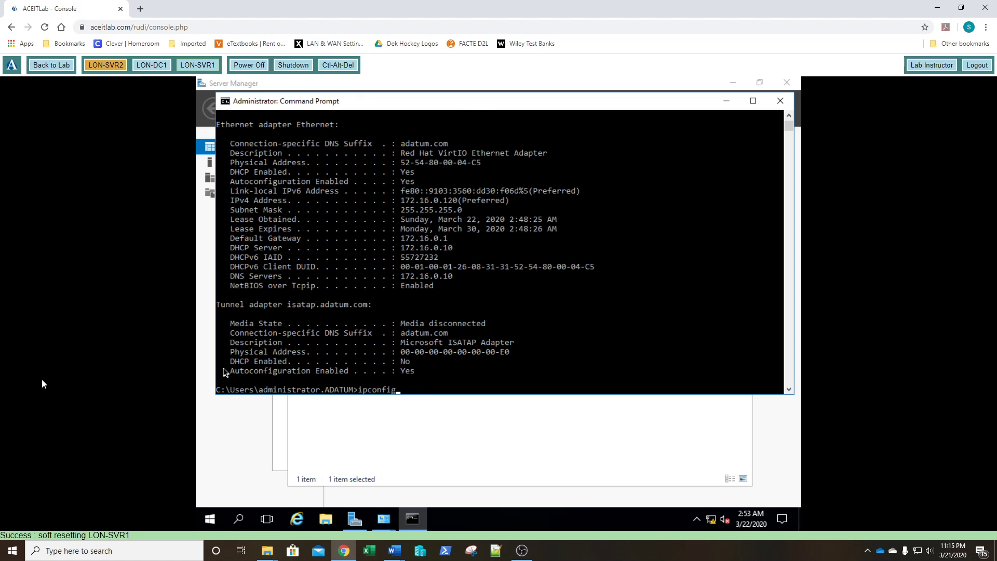
{"action": "key", "text": "Return"}
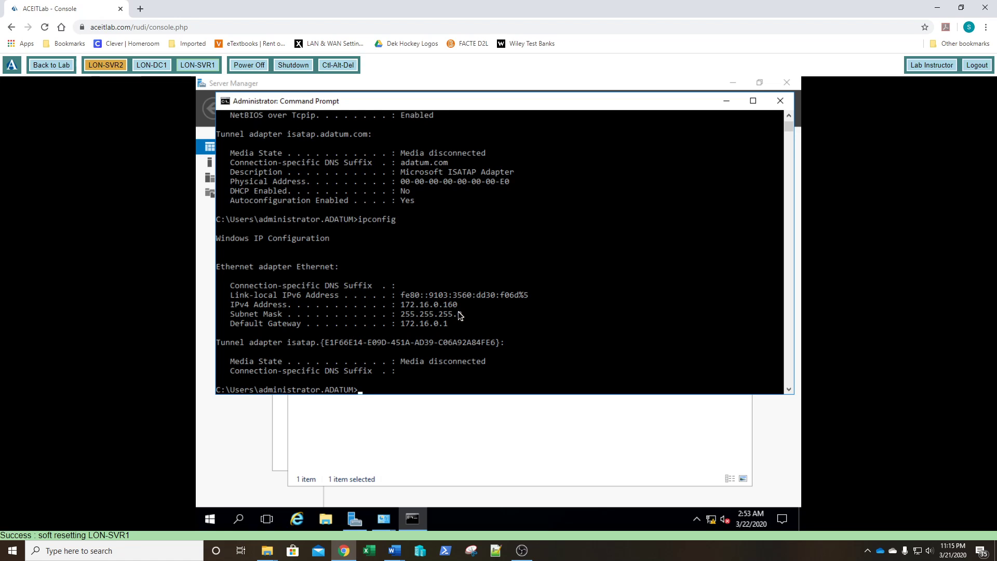
{"action": "scroll", "coordinate": [447, 369], "scroll_direction": "down", "scroll_amount": 1}
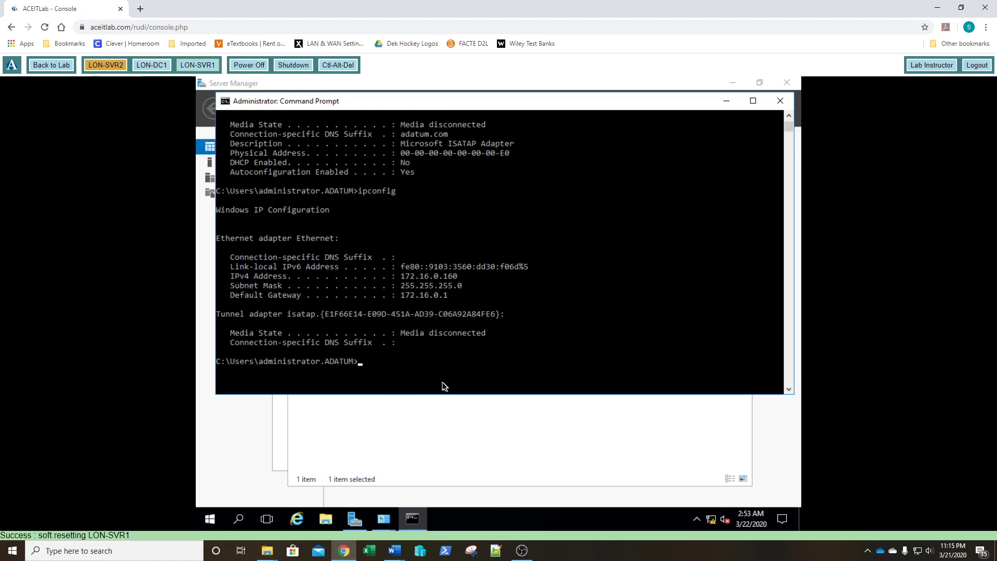
Check the Ethernet connection details showing DHCP disabled and DNS 172.16.0.10
{"action": "left_click", "coordinate": [420, 428]}
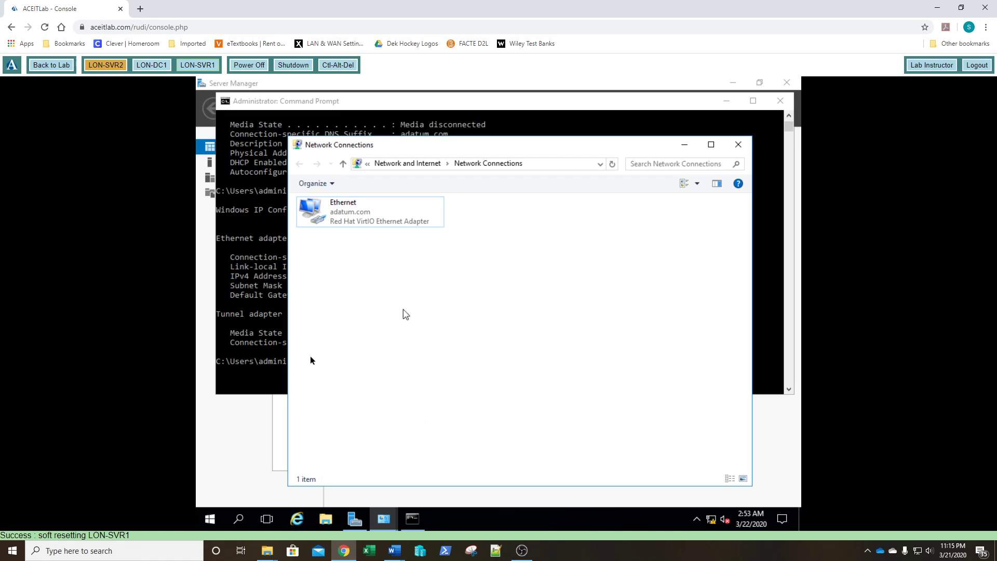
{"action": "double_click", "coordinate": [360, 212]}
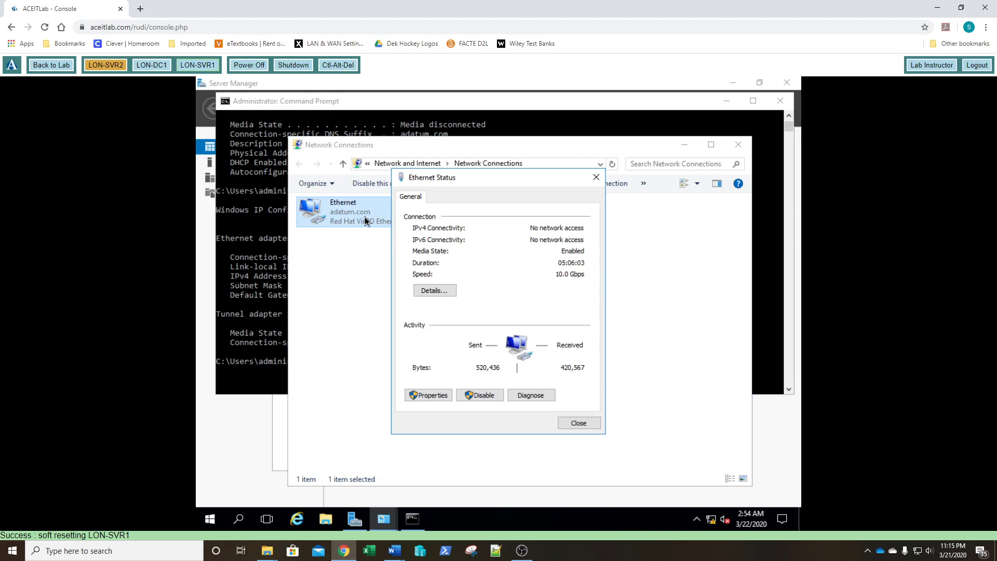
{"action": "left_click", "coordinate": [433, 291]}
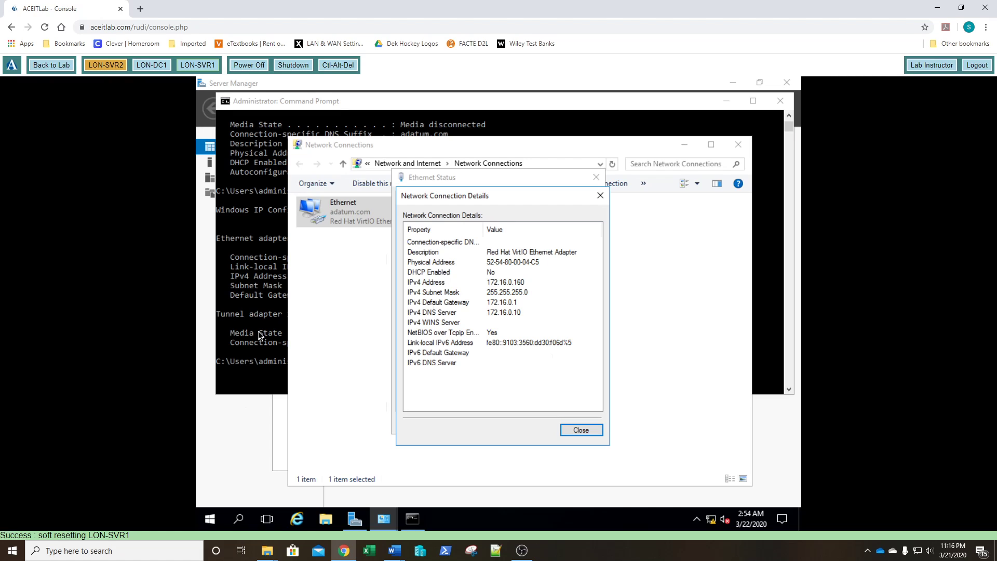
{"action": "left_click", "coordinate": [587, 431]}
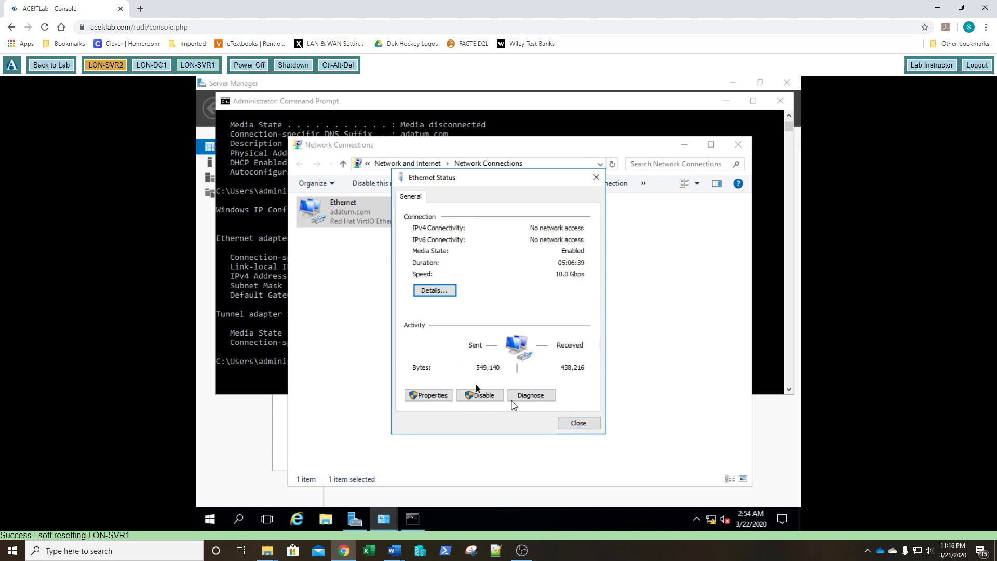
Set the adapter's TCP/IPv6 to manual address fe80:0:ac4a:aa04:713a:0:0:ce2b, prefix 64, then close the dialogs
{"action": "left_click", "coordinate": [433, 395]}
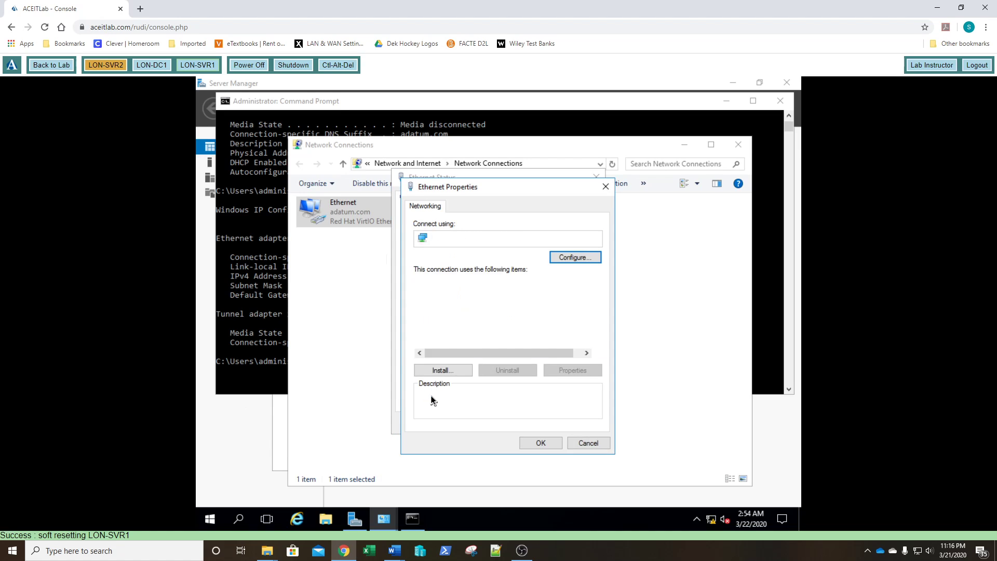
{"action": "left_click", "coordinate": [479, 345]}
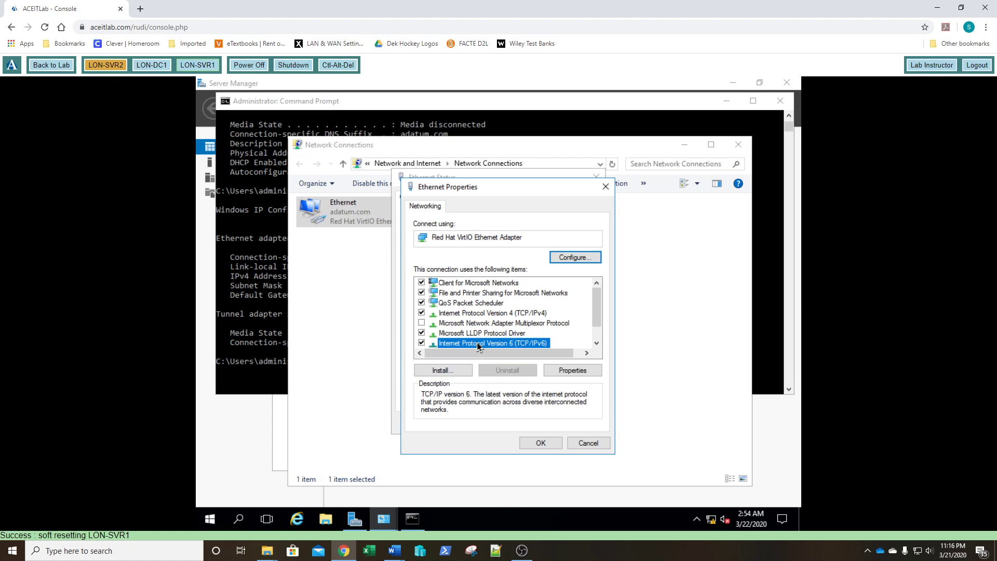
{"action": "scroll", "coordinate": [479, 347], "scroll_direction": "down", "scroll_amount": 1}
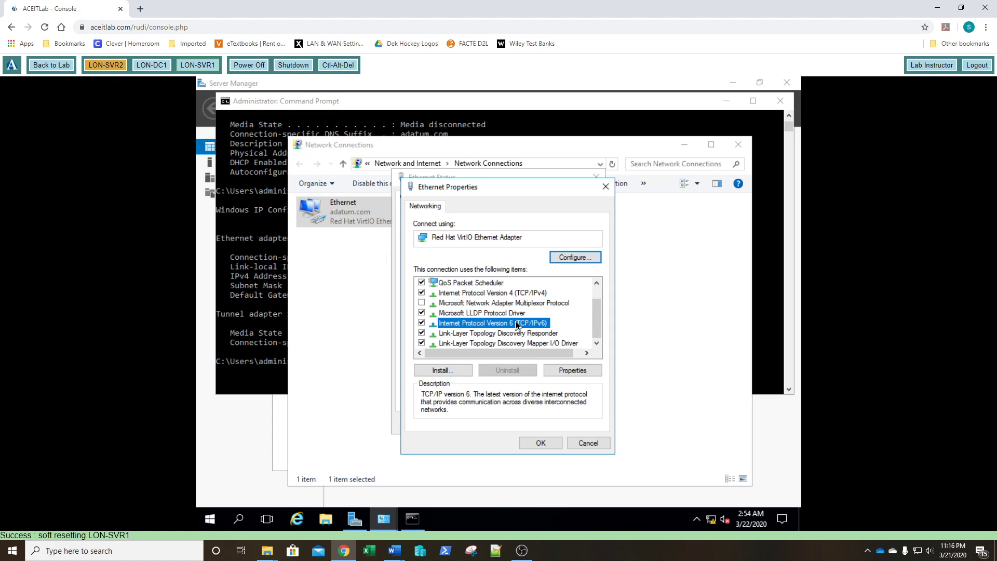
{"action": "double_click", "coordinate": [517, 324]}
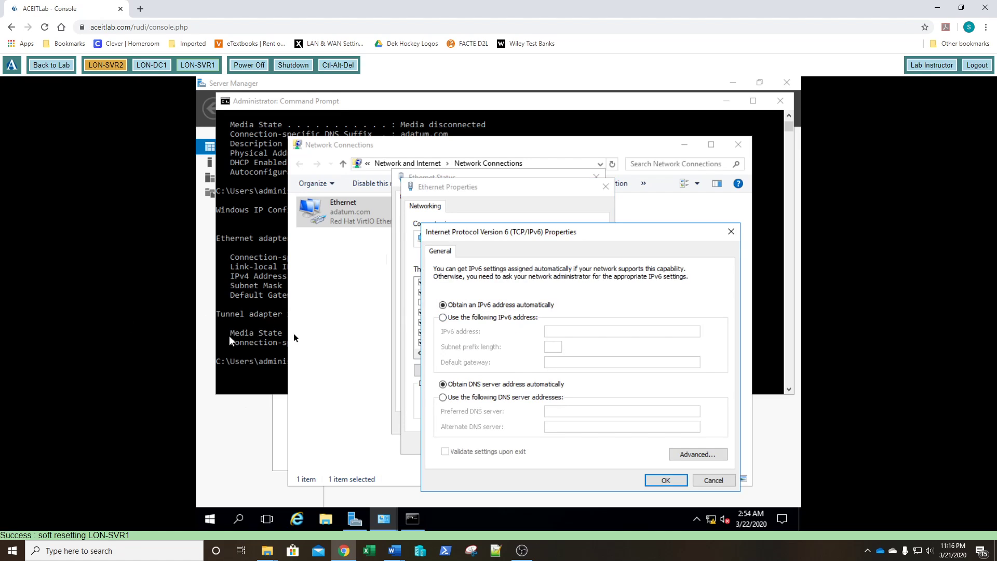
{"action": "left_click", "coordinate": [443, 318]}
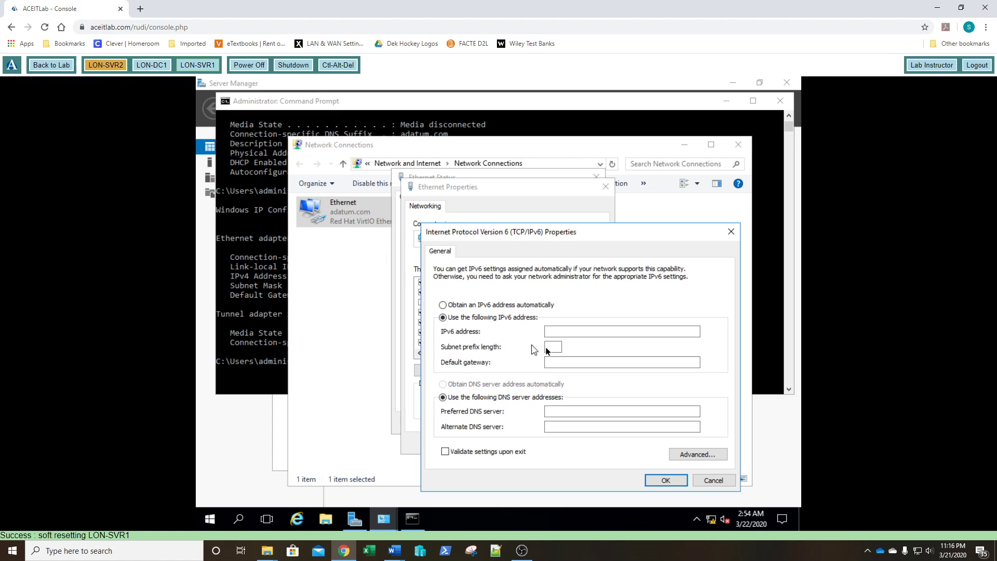
{"action": "left_click", "coordinate": [555, 332]}
{"action": "type", "text": "fe80:0:ac4"}
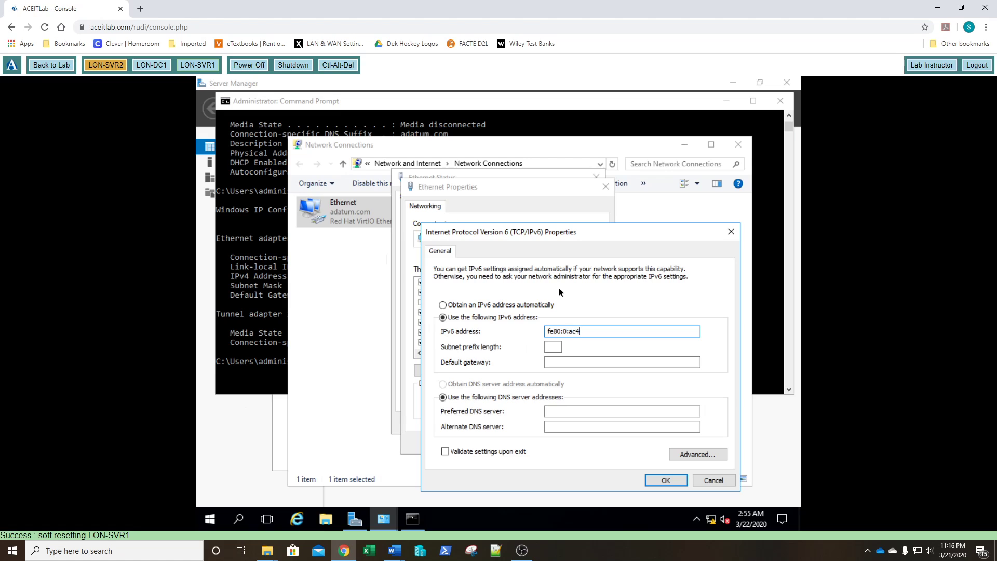
{"action": "type", "text": "a:aa04:713a:0:0:ce2b"}
{"action": "left_click", "coordinate": [555, 351]}
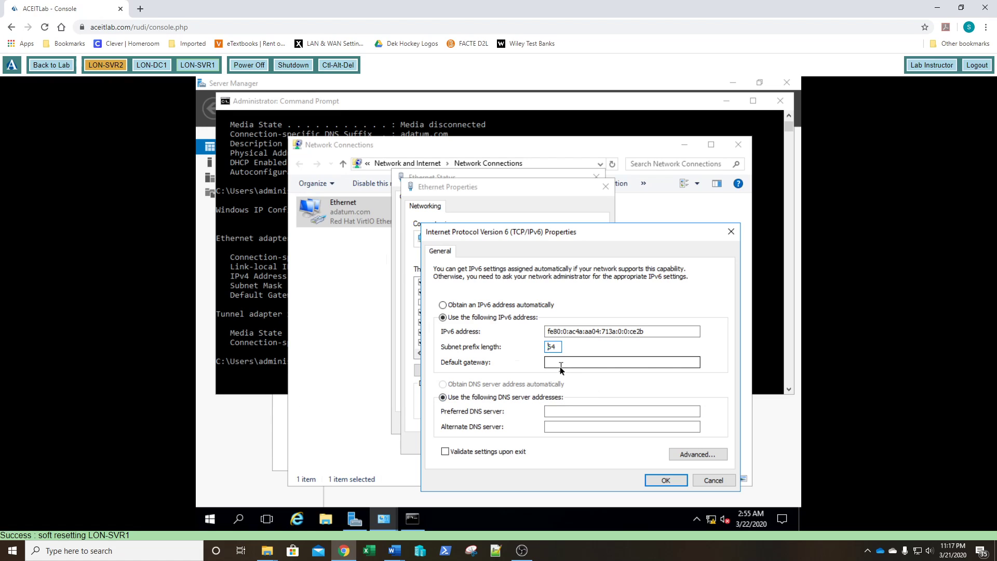
{"action": "left_click", "coordinate": [657, 475]}
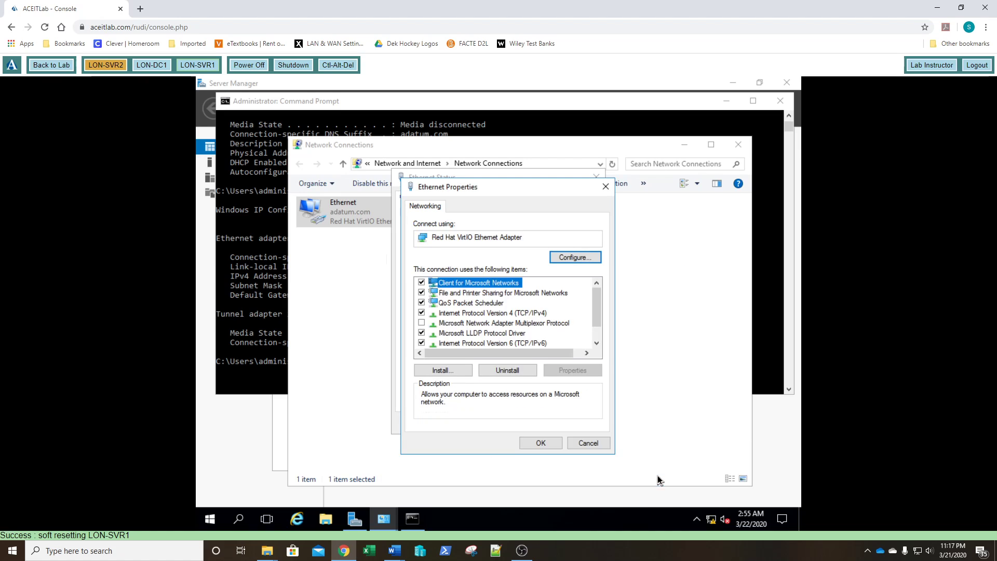
{"action": "left_click", "coordinate": [548, 442]}
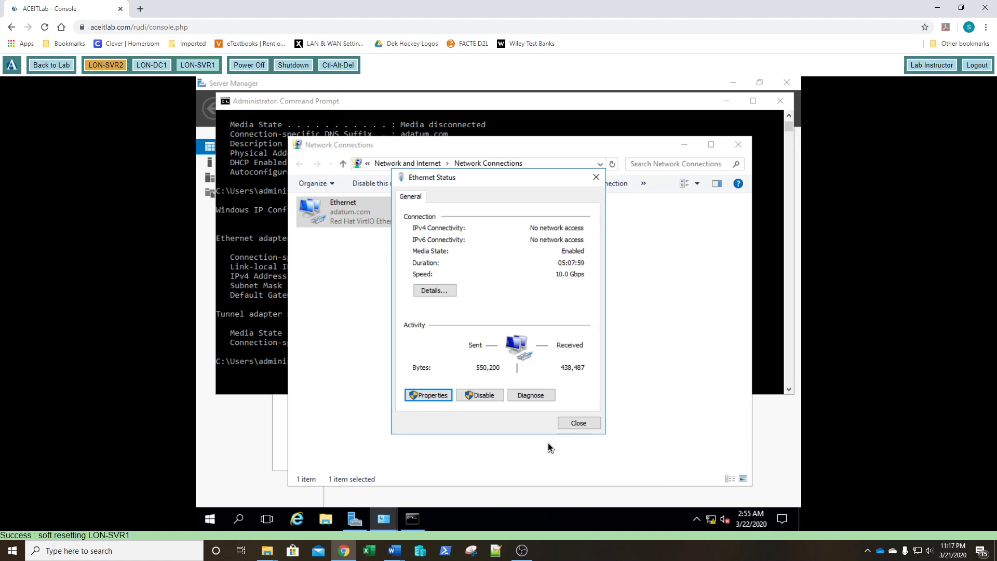
{"action": "left_click", "coordinate": [576, 423]}
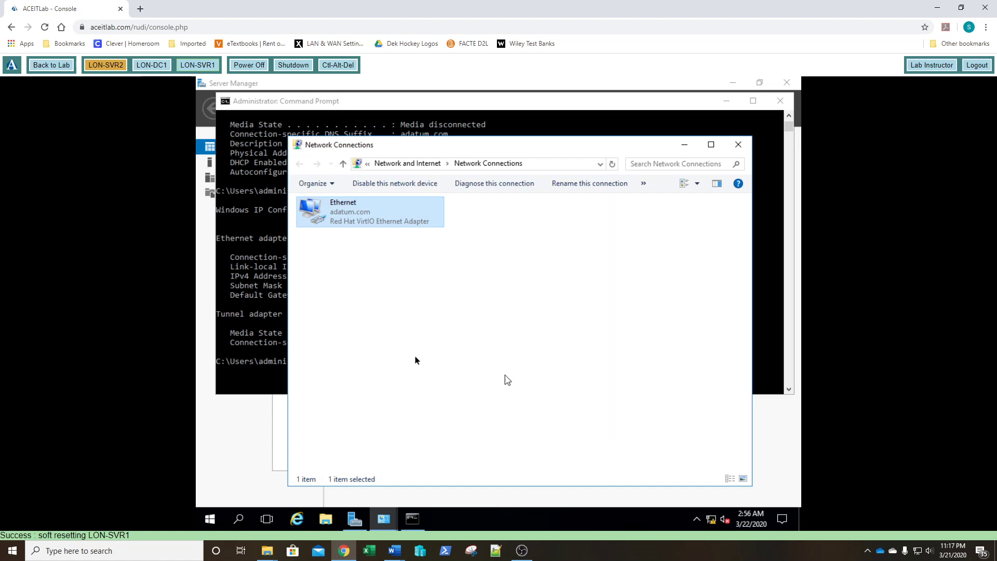
{"action": "left_click", "coordinate": [266, 330]}
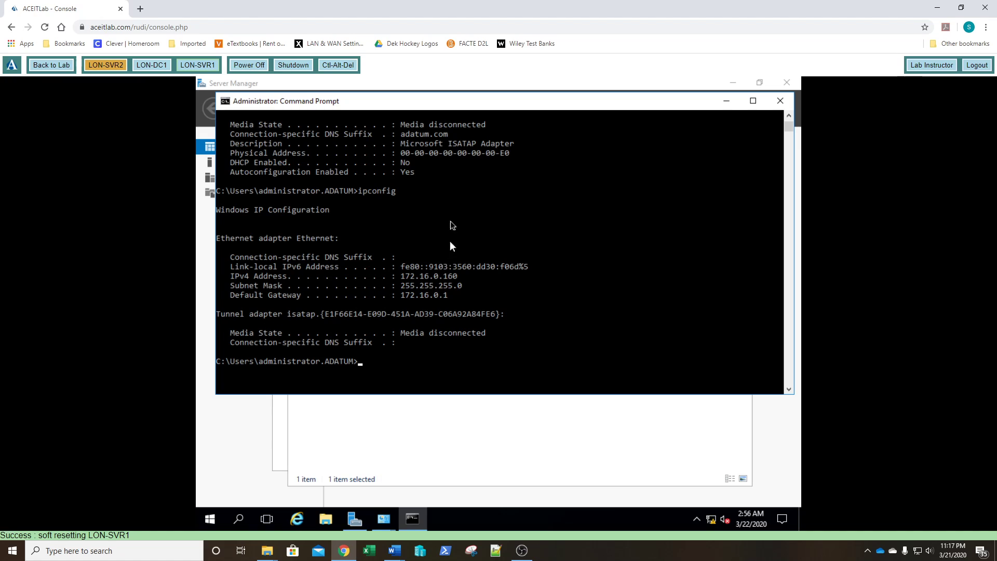
{"action": "key", "text": "Up"}
{"action": "key", "text": "Return"}
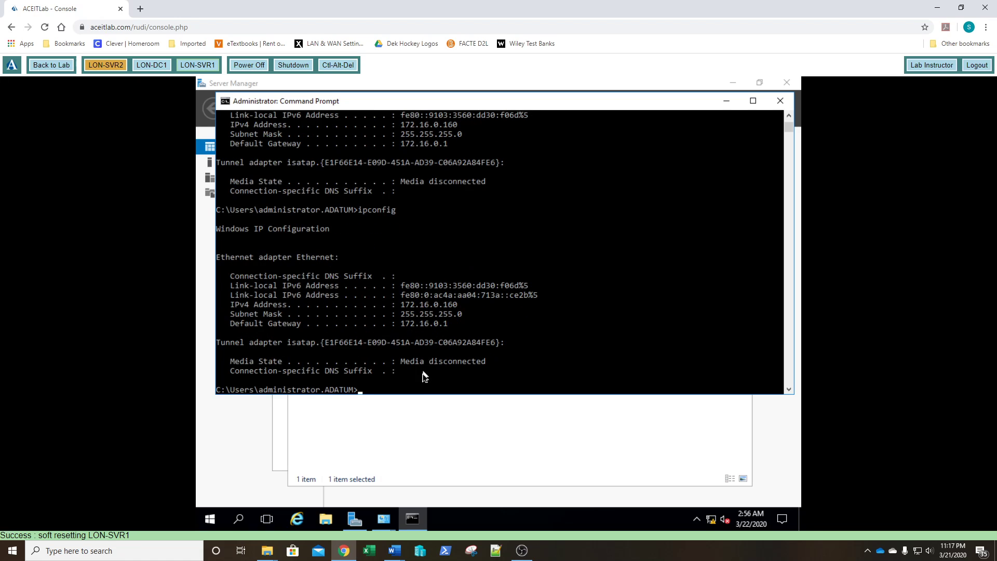
{"action": "left_click_drag", "start_coordinate": [418, 395], "coordinate": [423, 464]}
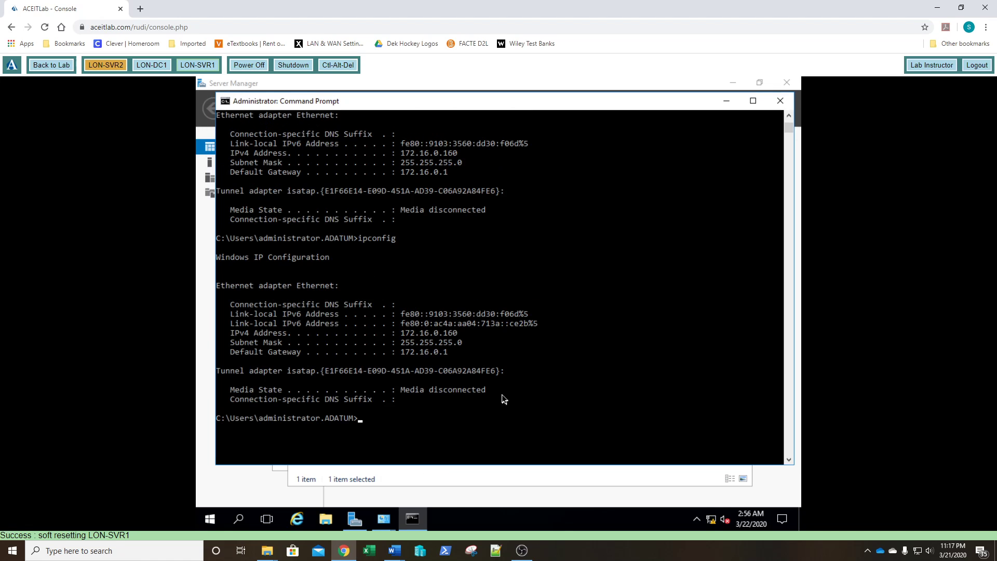